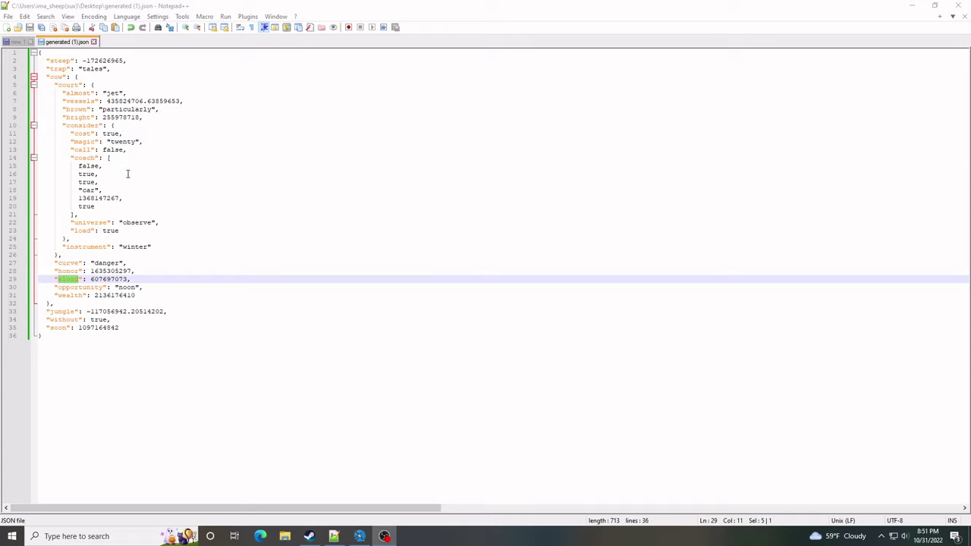
Highlight the whole cow object (lines 4–30) in the JSON, then bring up Jaspersoft Studio
click(174, 173)
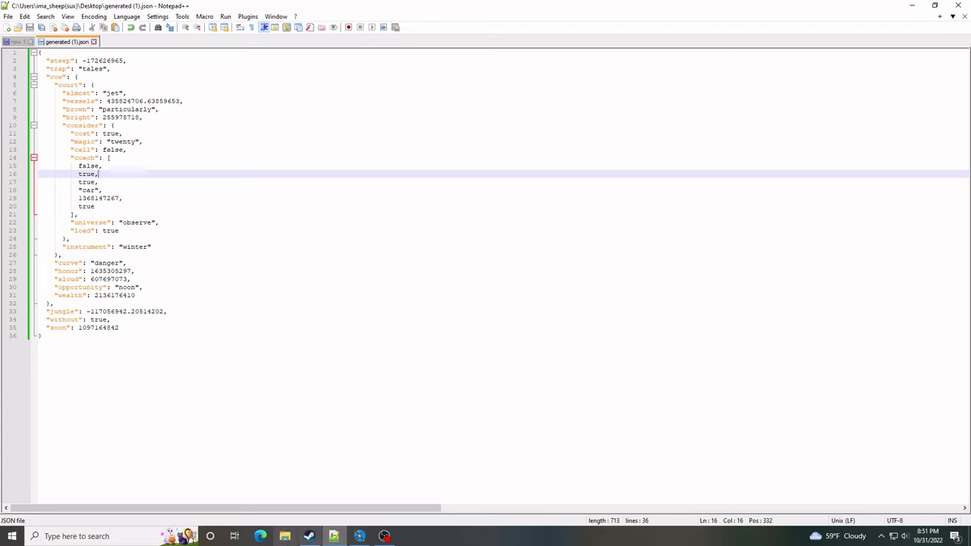
drag(73, 85, 225, 280)
click(71, 85)
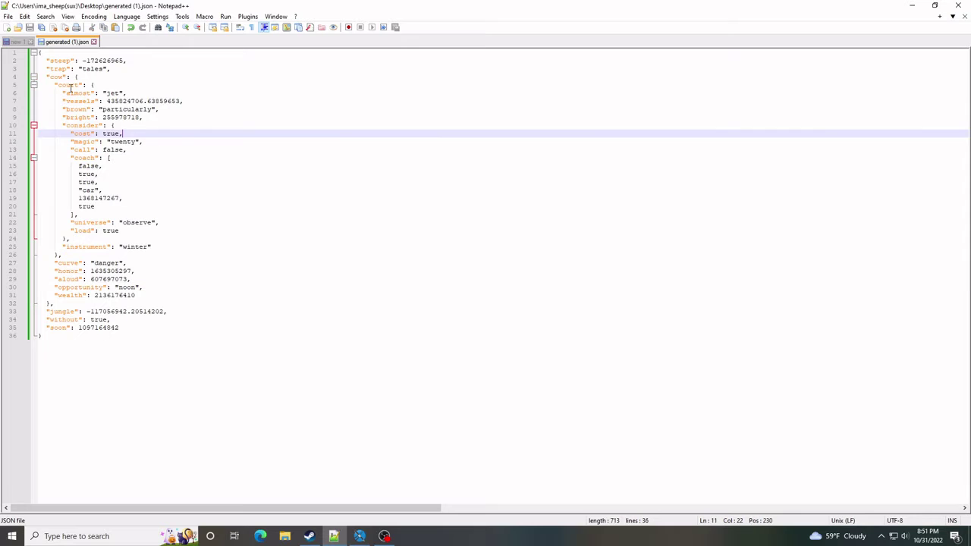
drag(47, 77, 163, 290)
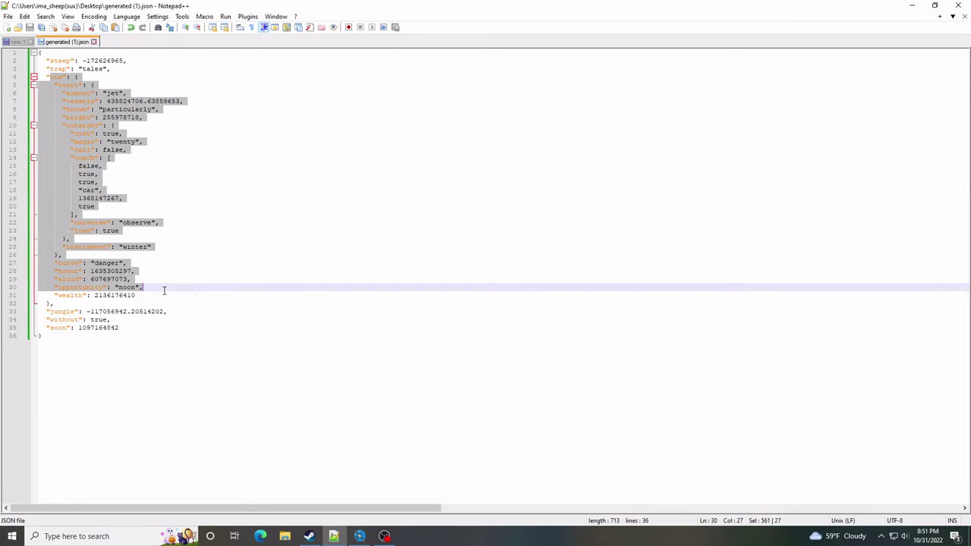
click(360, 535)
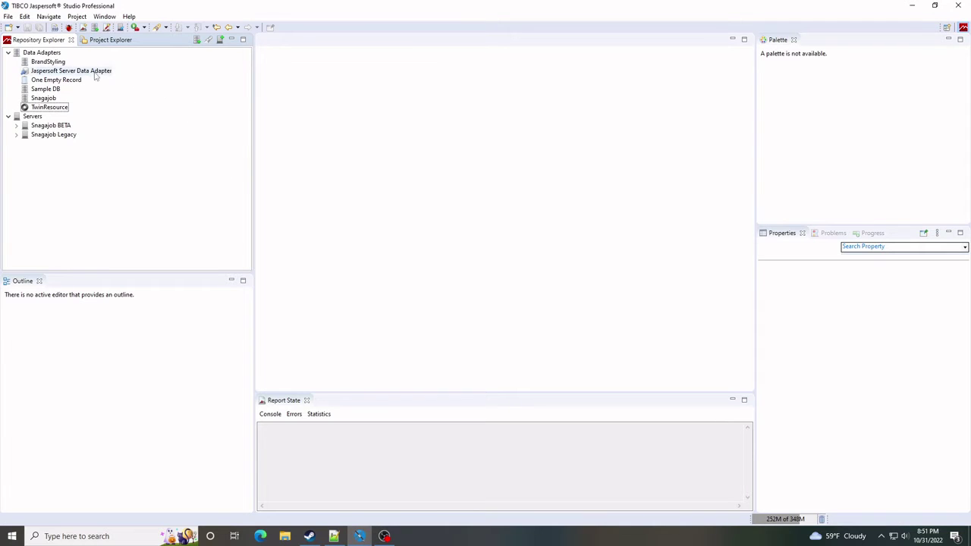
Start creating a new data adapter of type JSON File
click(42, 53)
right_click(35, 55)
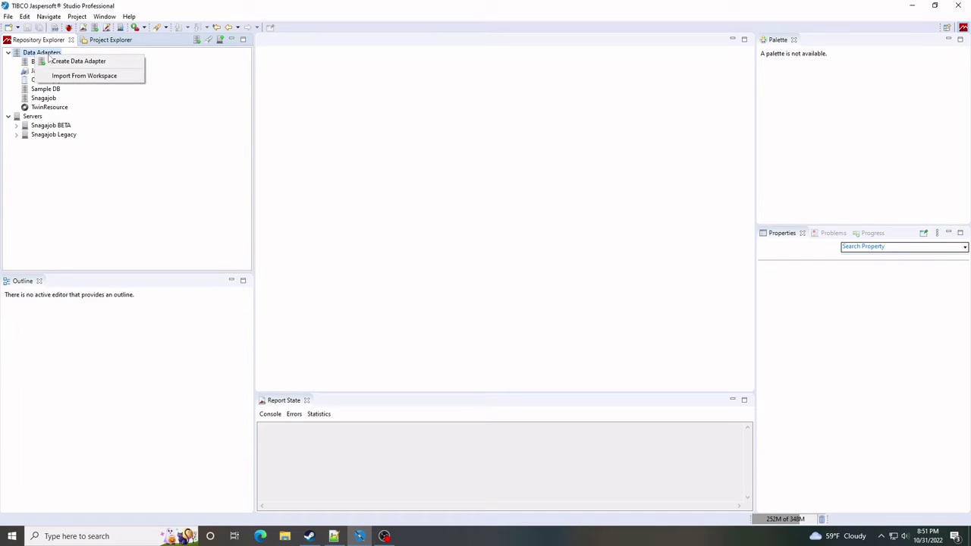
click(55, 63)
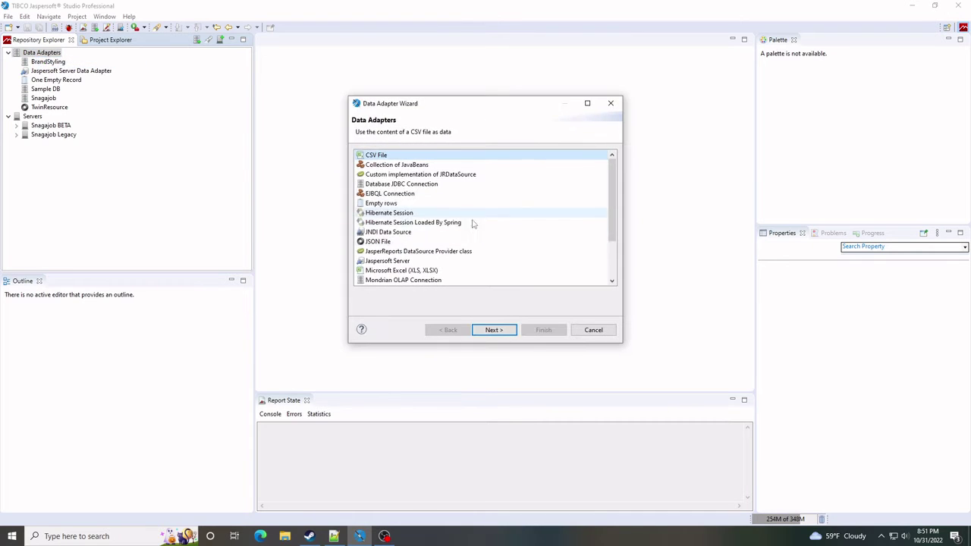
click(383, 241)
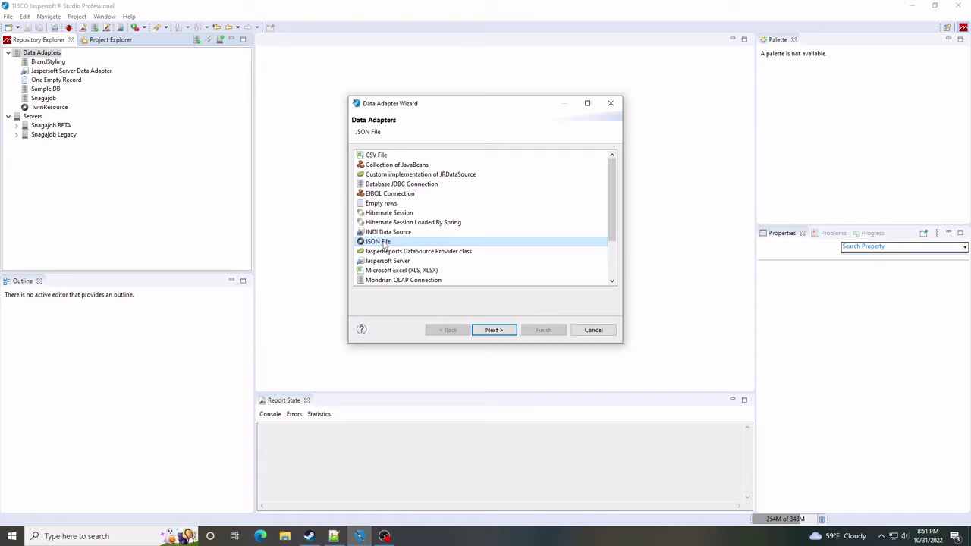
click(492, 330)
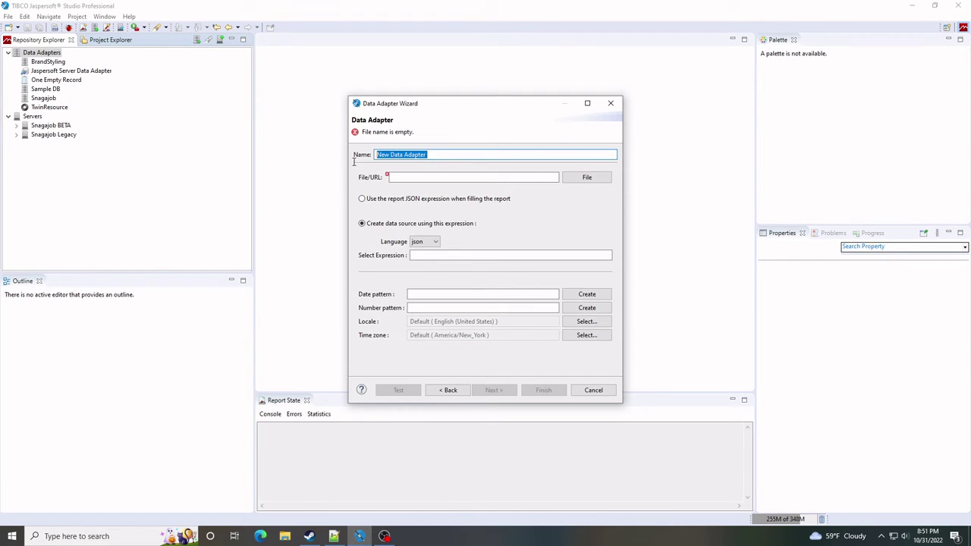
Name the adapter 'Youtube Tutorial', read Desktop generated (1).json, and use the report JSON expression
text(Youtube Tutorial)
click(587, 176)
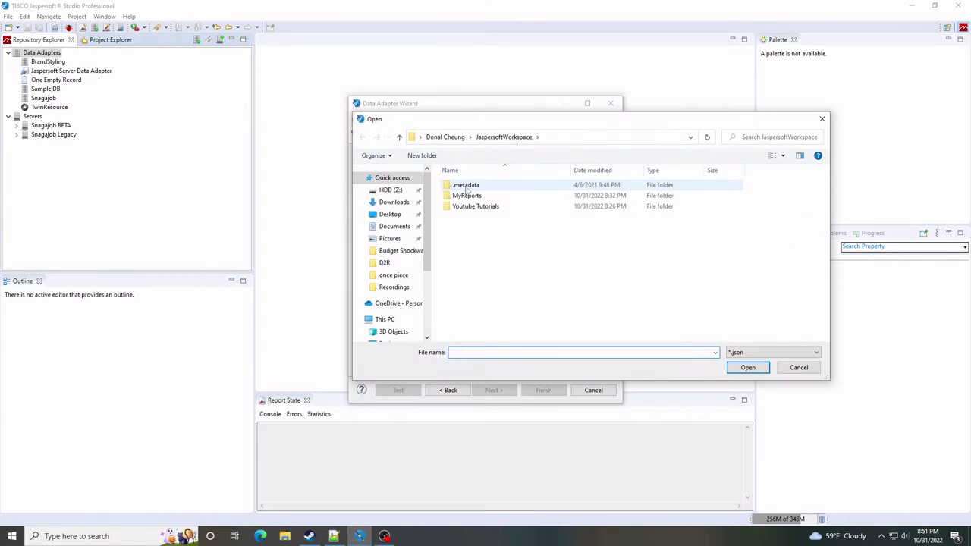
click(388, 217)
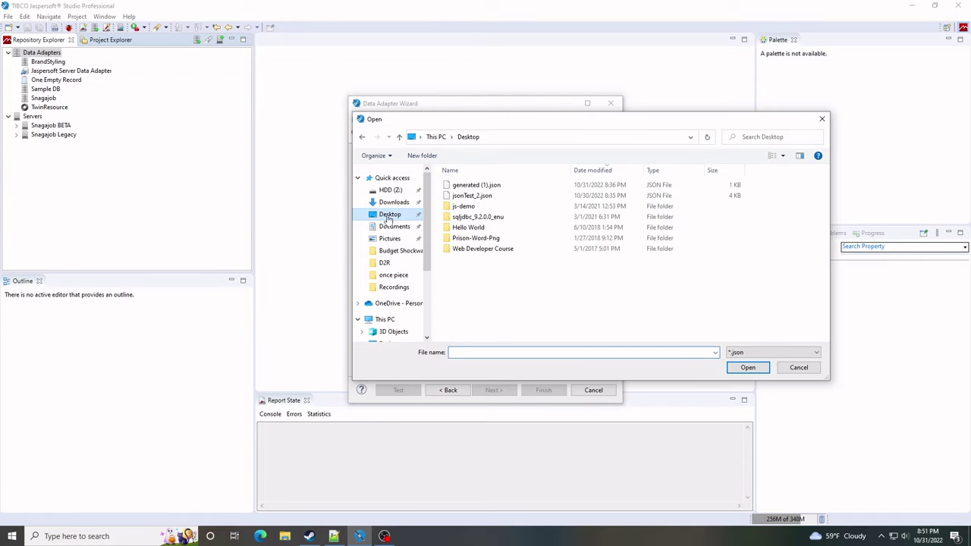
double_click(475, 186)
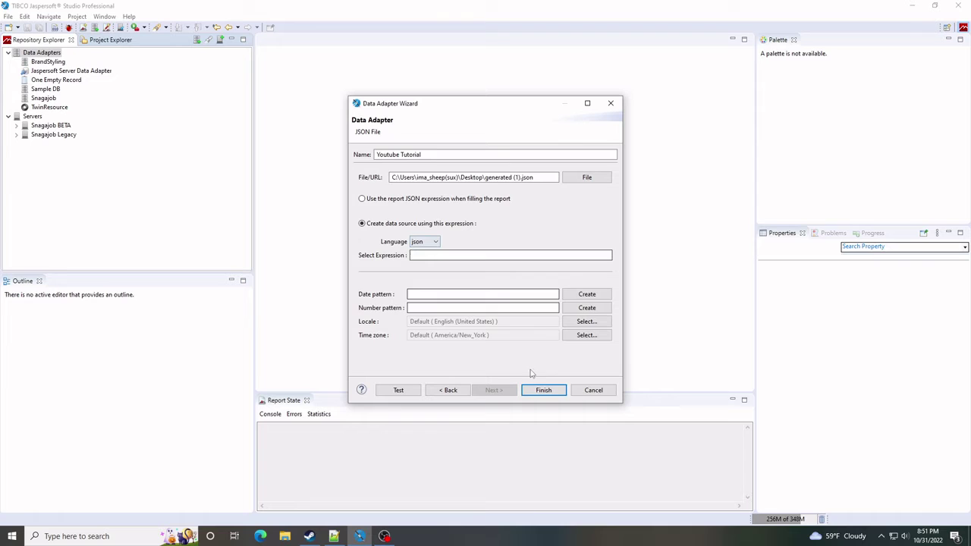
click(407, 203)
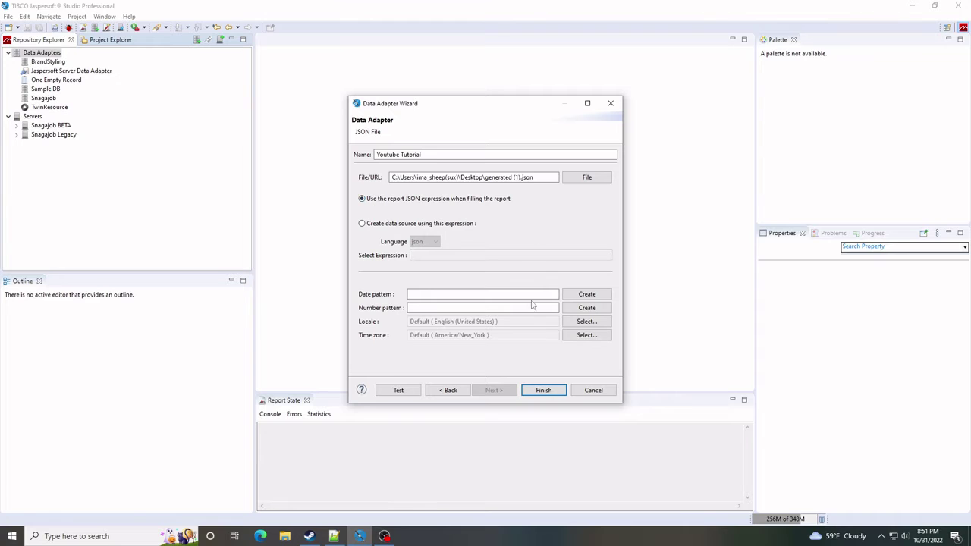
click(543, 391)
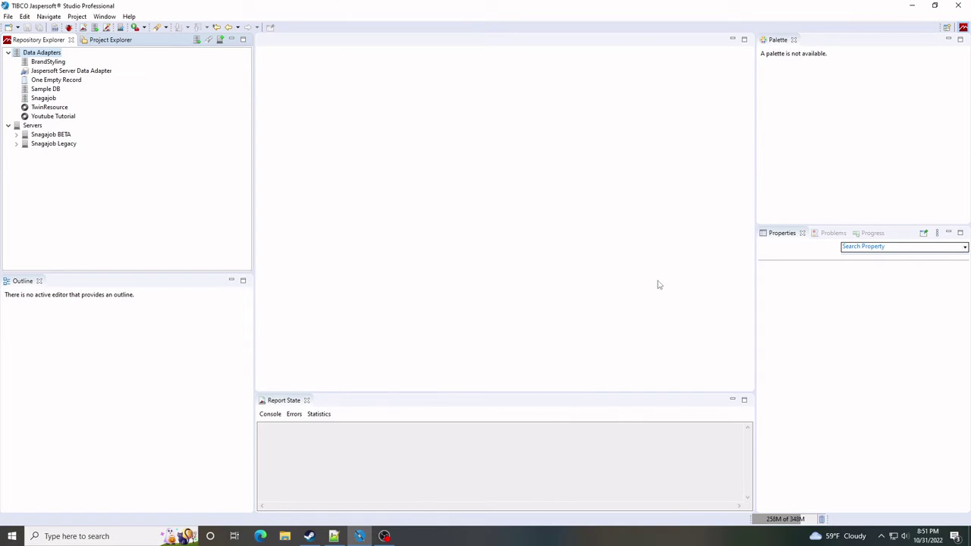
Create a Blank A4 Jasper report named Youtube_Main in the JSON Reports folder
click(97, 43)
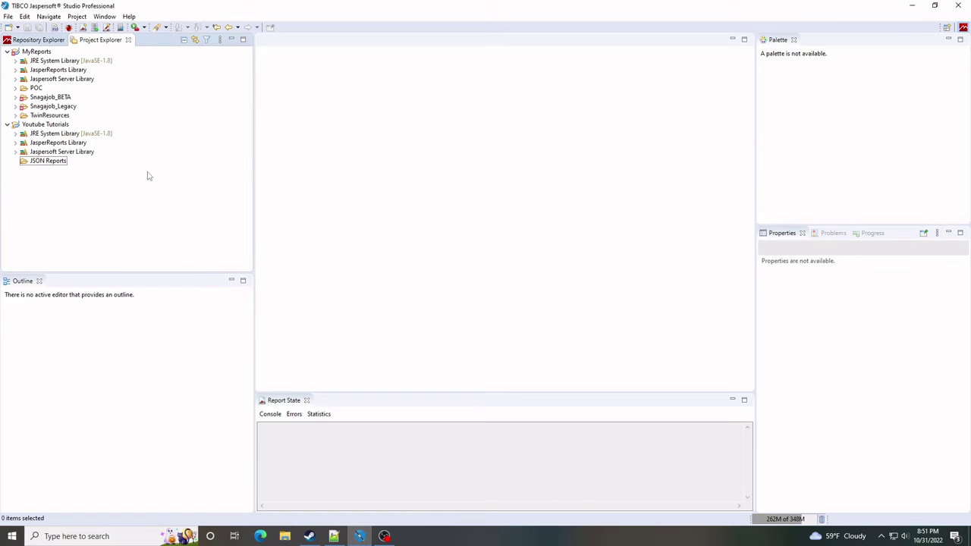
right_click(29, 165)
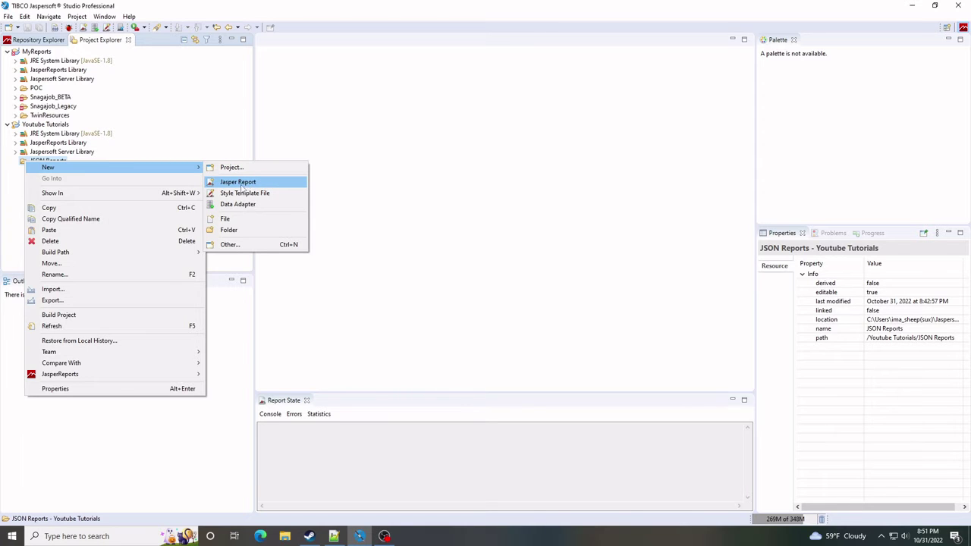
click(251, 188)
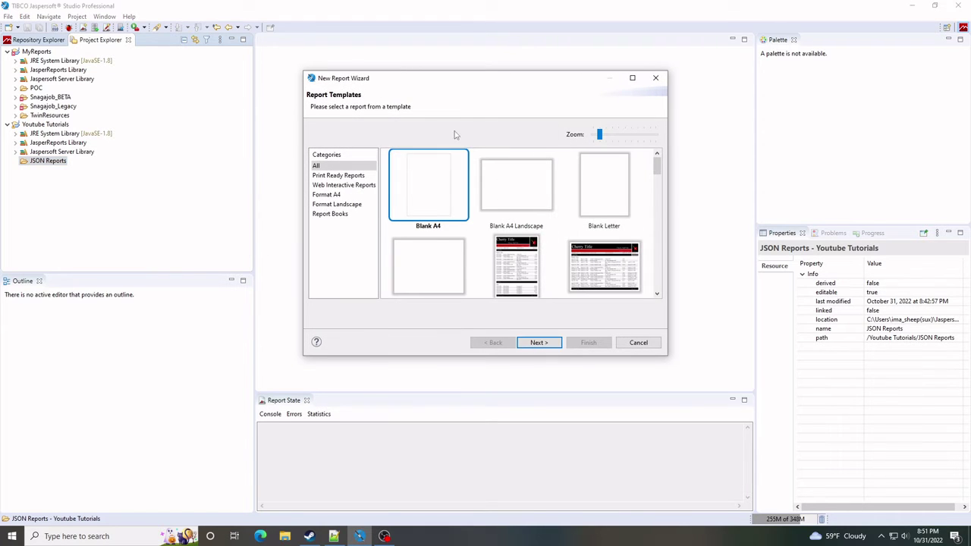
click(539, 342)
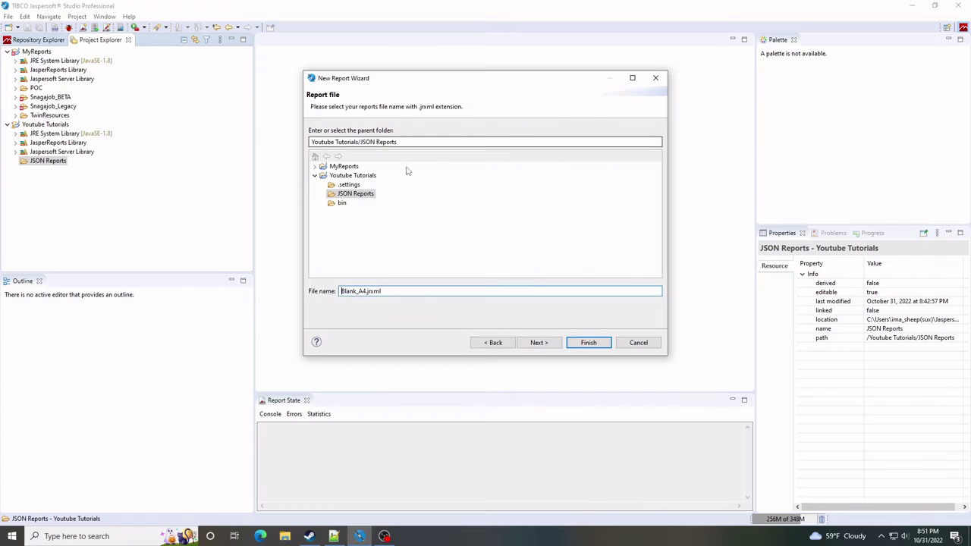
double_click(366, 291)
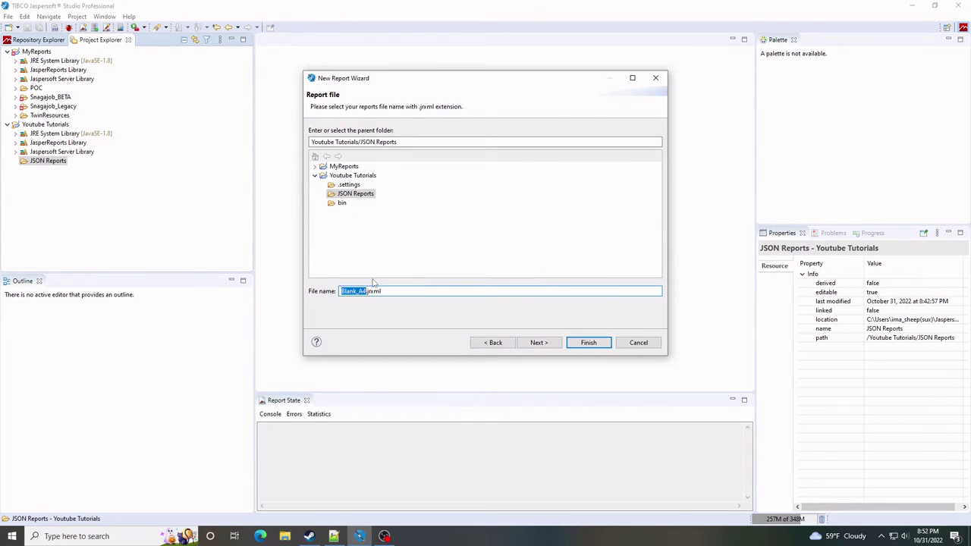
text(Youtube_Main)
Choose the Youtube Tutorial adapter and set cow as the query, inspecting court's nested fields
click(554, 342)
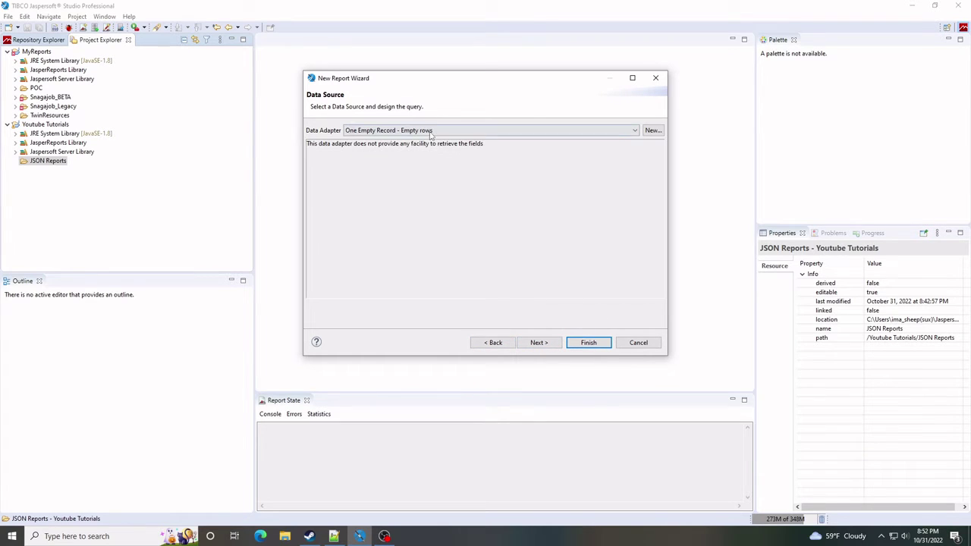
click(470, 131)
click(390, 186)
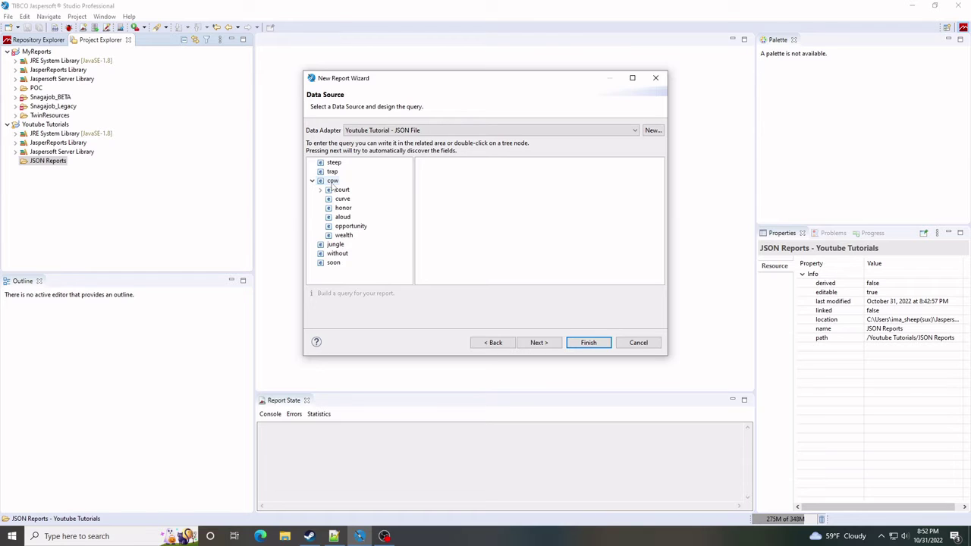
double_click(332, 182)
click(320, 190)
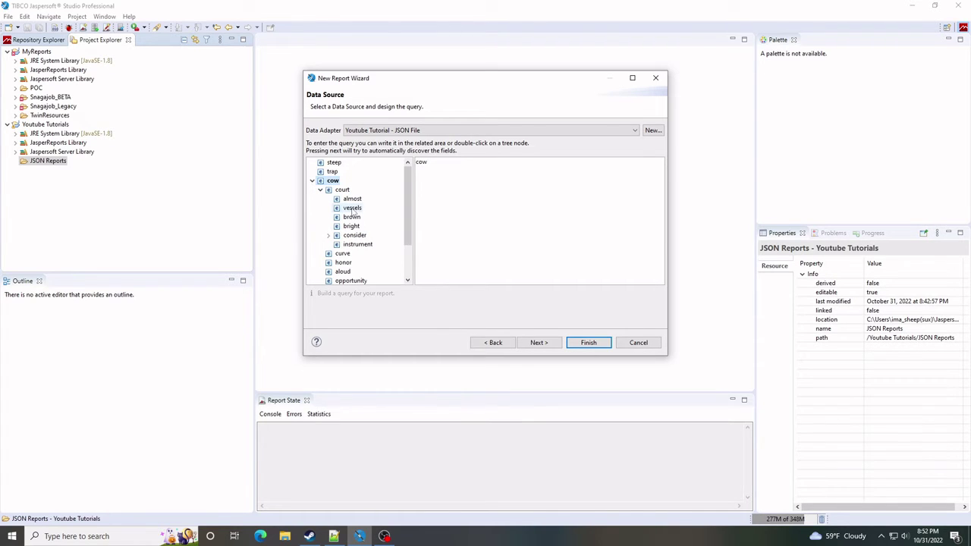
click(320, 189)
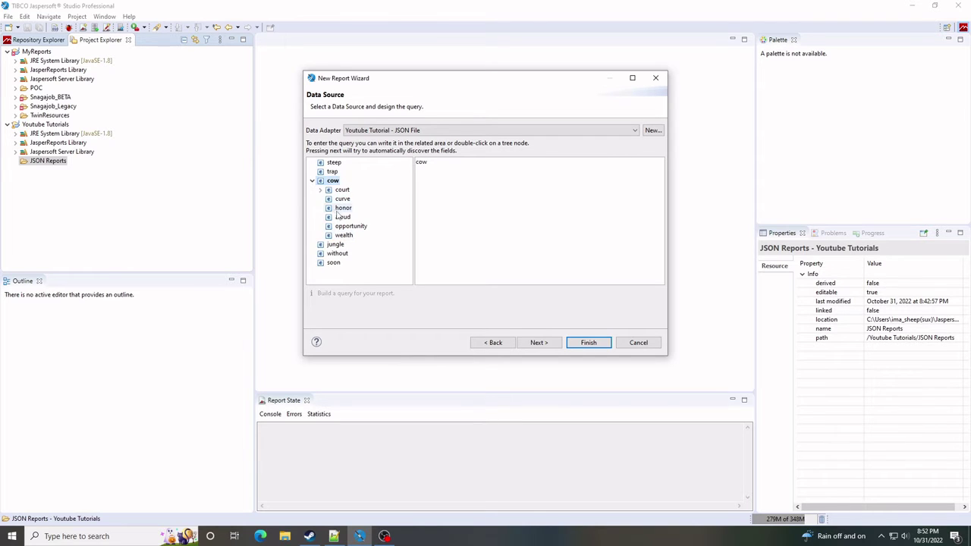
click(320, 190)
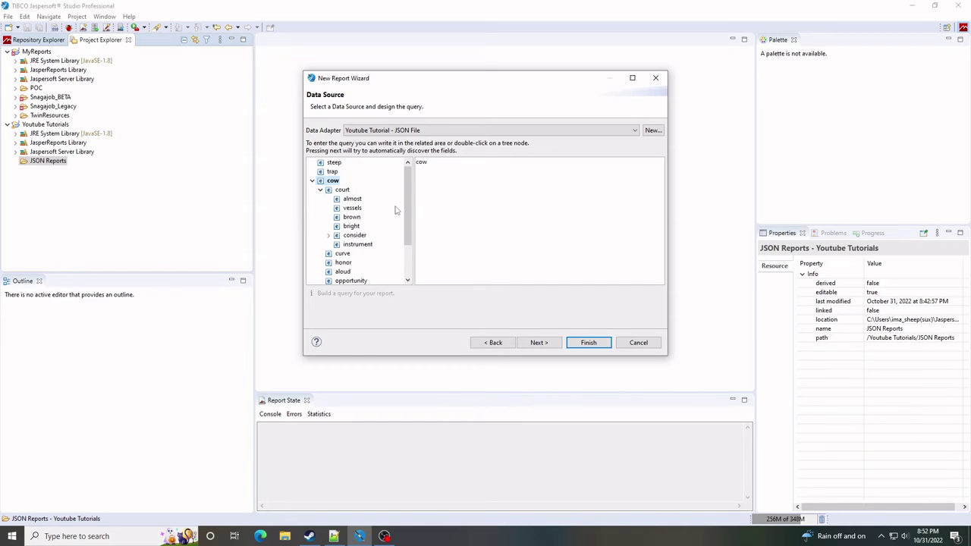
Add all six fields (court, curve, honor, aloud, opportunity, wealth) and skip grouping
click(538, 342)
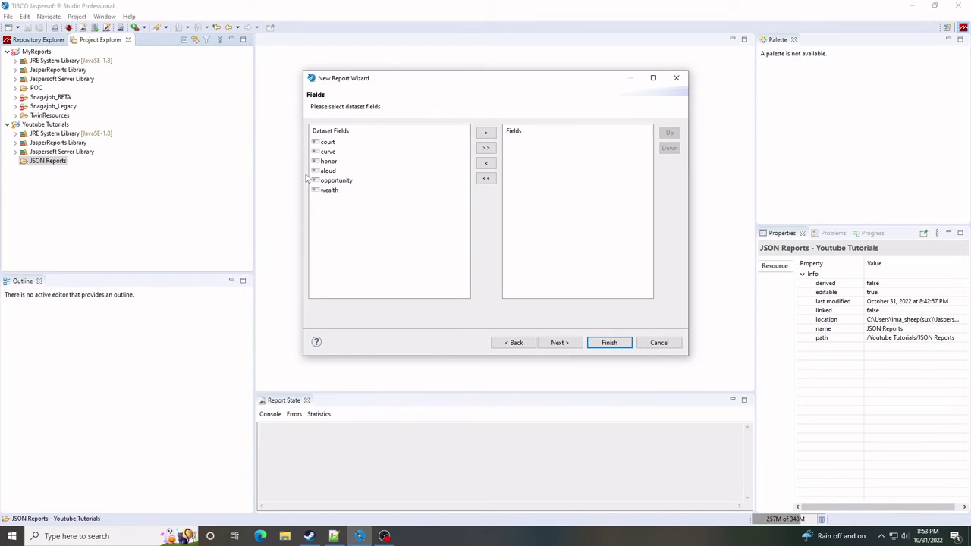
click(486, 148)
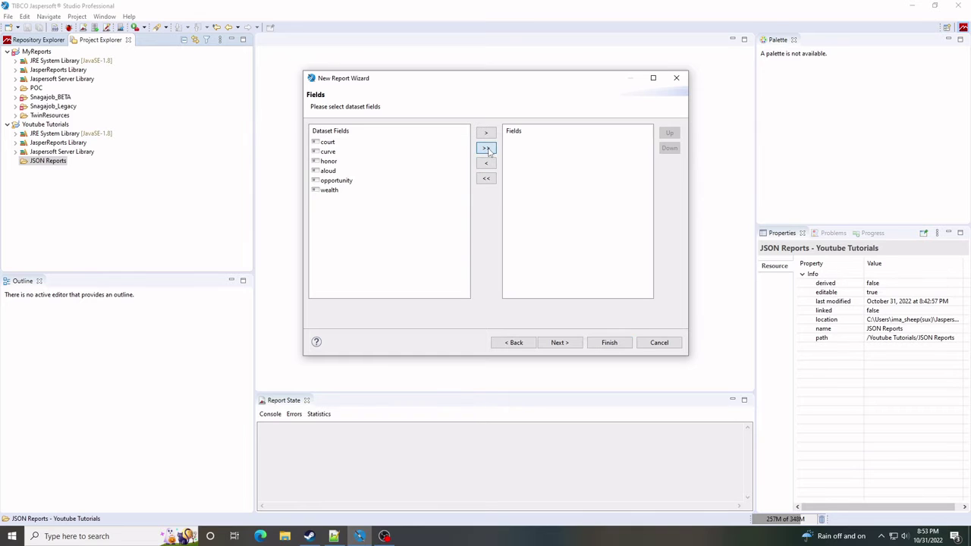
click(557, 342)
click(561, 342)
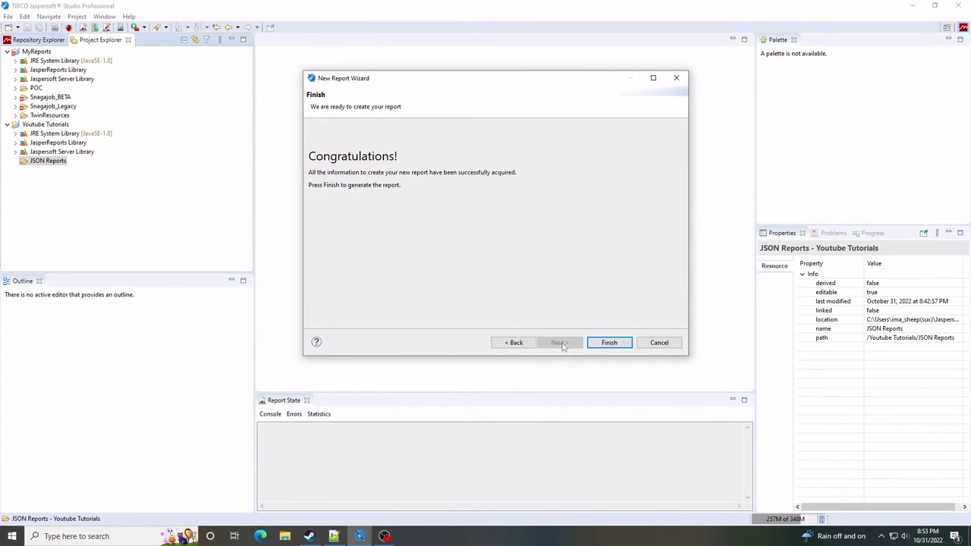
Drop all six fields into Youtube_Main's layout, preview it (court empty), and return to Design
click(609, 342)
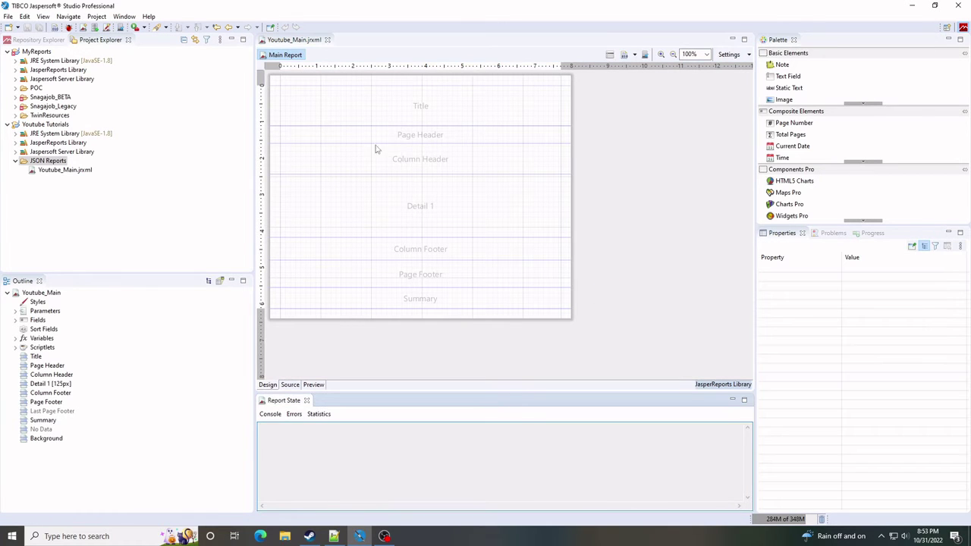
click(15, 320)
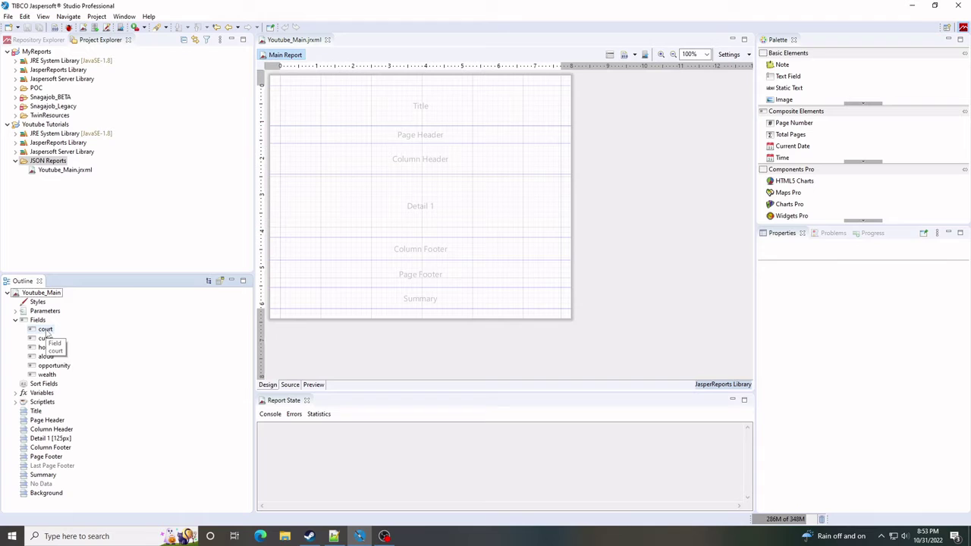
click(46, 329)
shift+click(47, 375)
drag(44, 331, 299, 208)
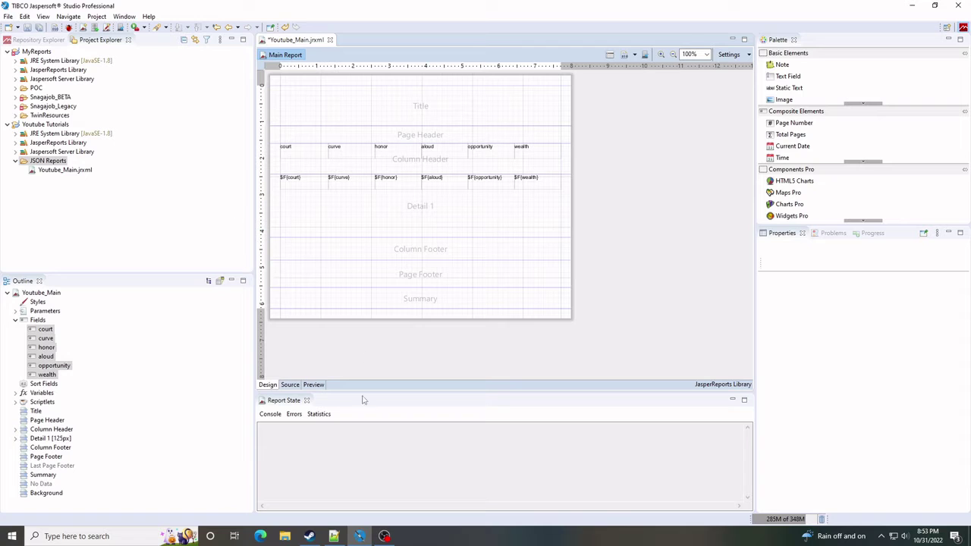
click(313, 384)
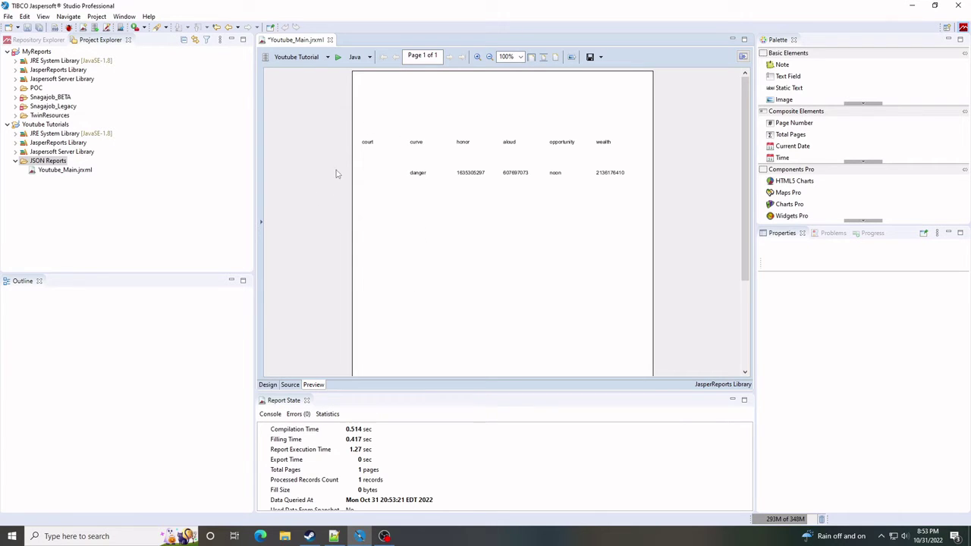
click(269, 386)
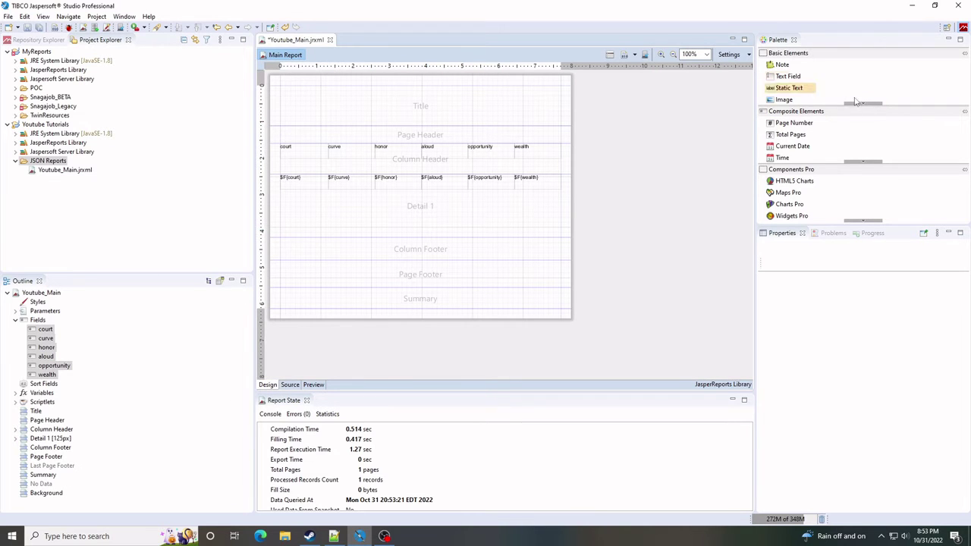
Drop a Subreport into Detail 1, creating a new Blank A4 report for it
scroll(862, 99, down, 3)
scroll(834, 94, down, 2)
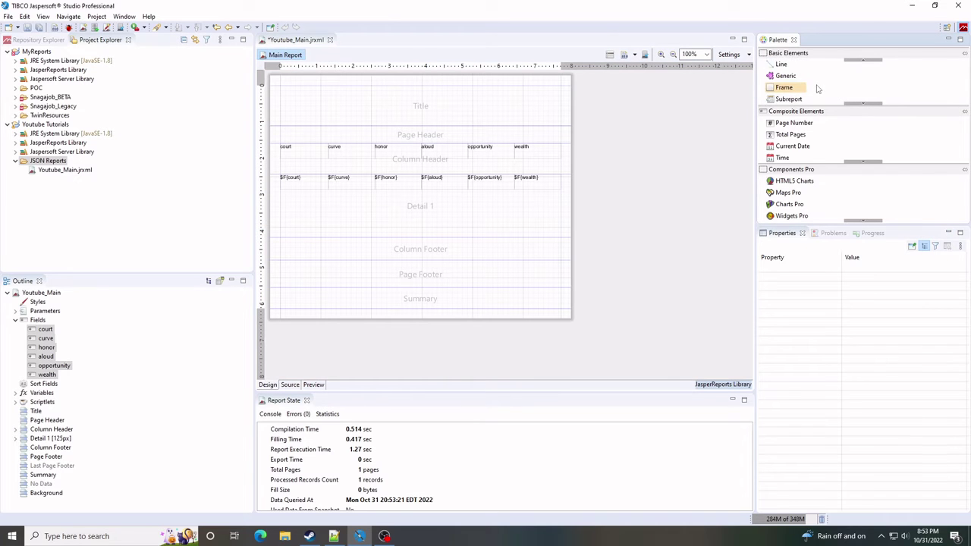
drag(796, 80, 304, 212)
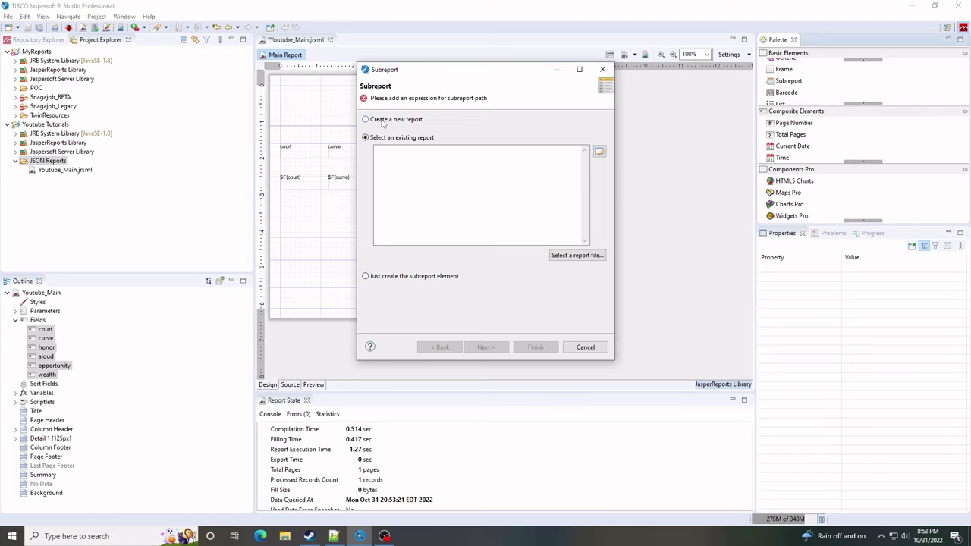
click(382, 121)
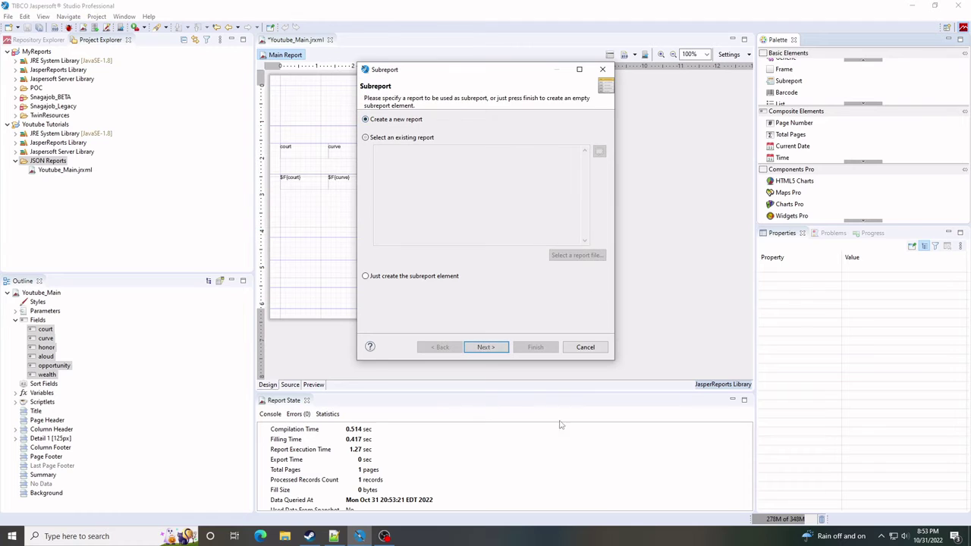
click(486, 347)
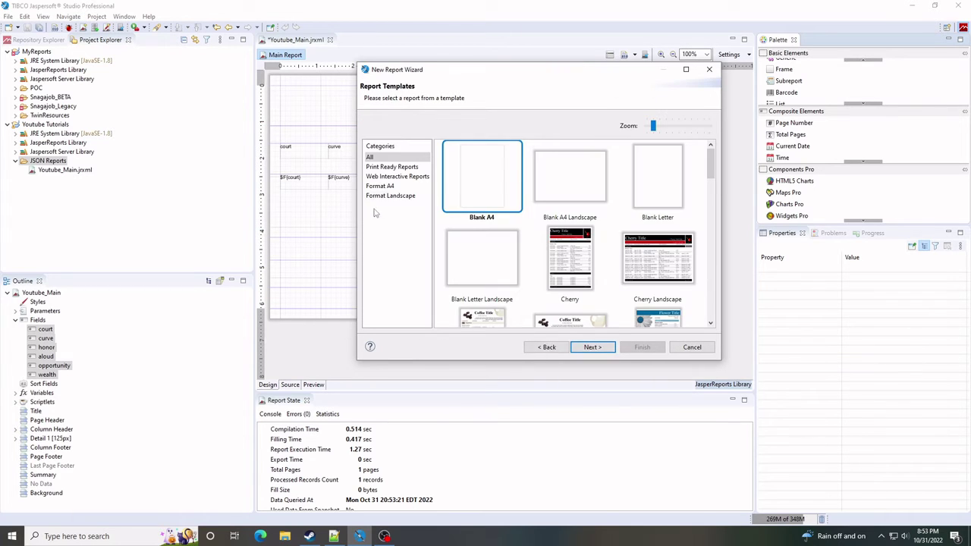
click(593, 348)
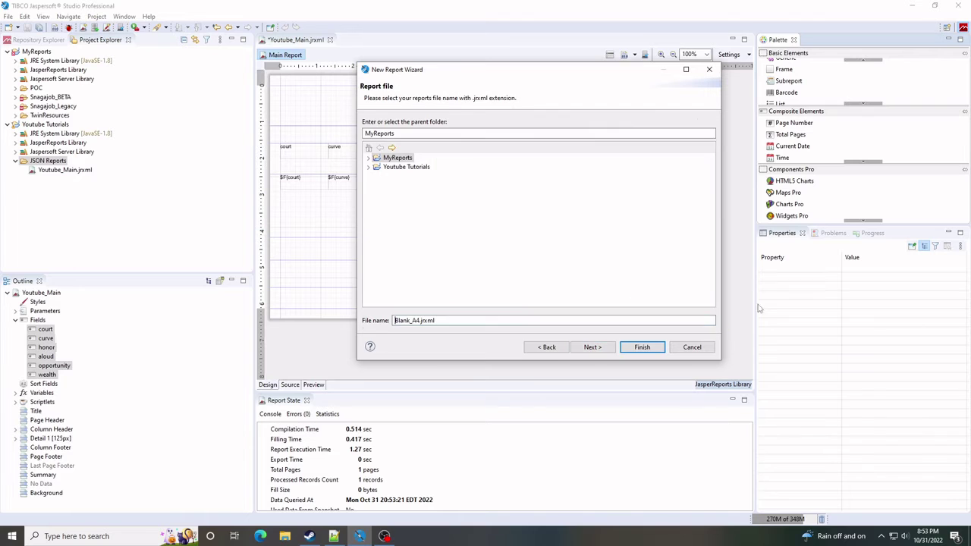
Save the subreport as Youtube_Sub in the JSON Reports folder
click(368, 167)
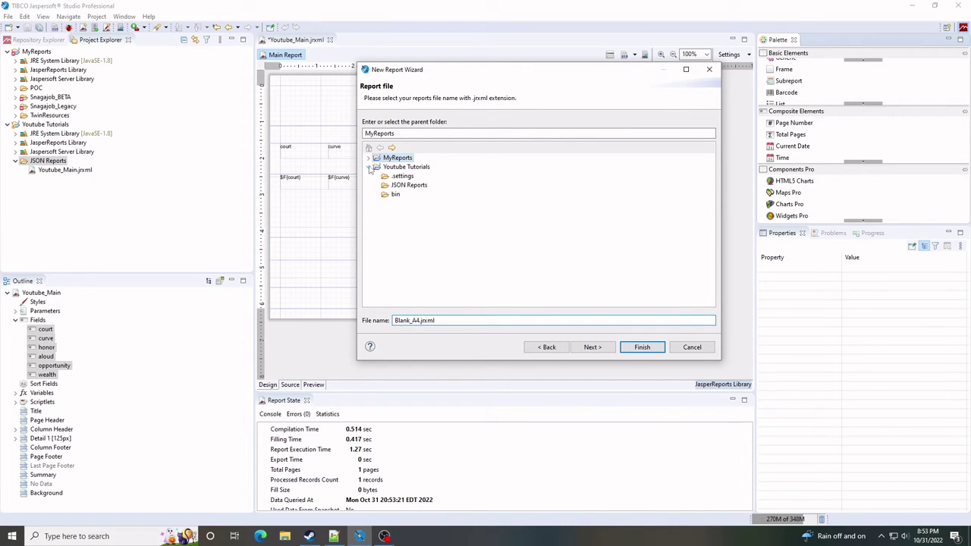
click(390, 186)
click(420, 320)
drag(419, 320, 366, 321)
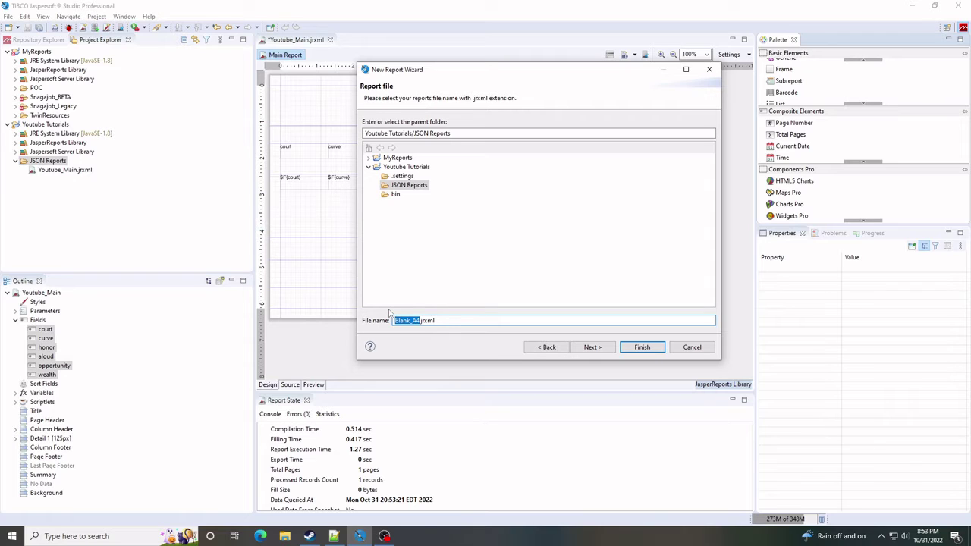
text(Youtube_Sub)
click(589, 348)
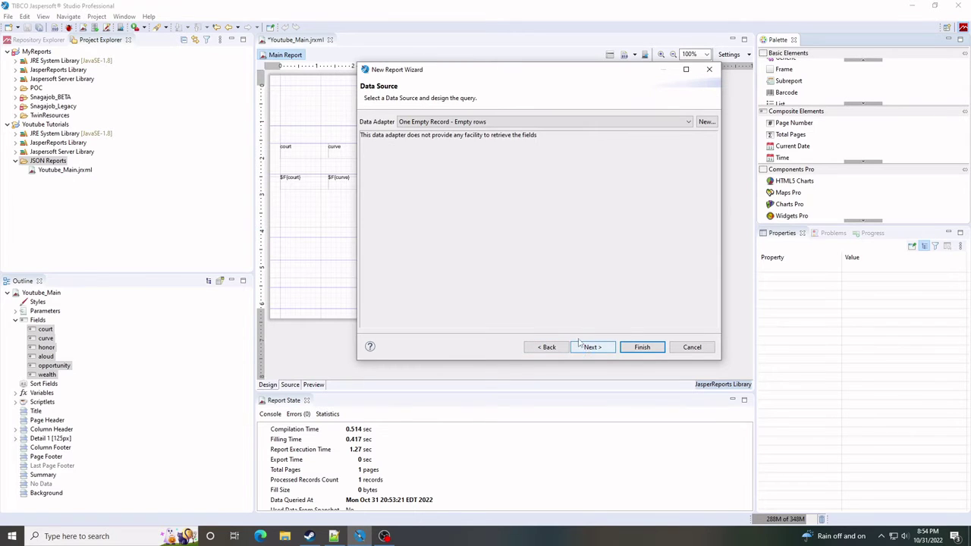
Use the Youtube Tutorial adapter with query cow.court, add all six fields, skip grouping
click(494, 123)
click(470, 177)
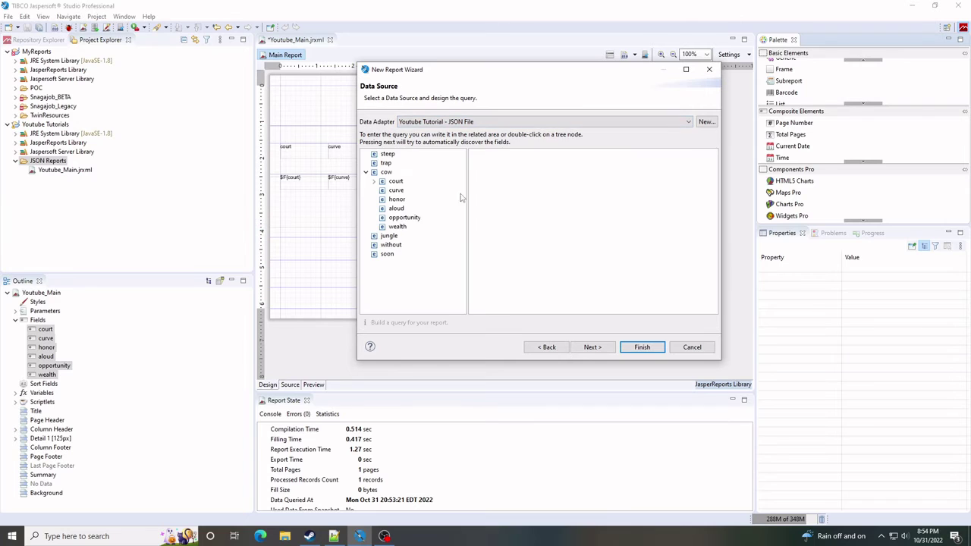
double_click(391, 184)
click(593, 348)
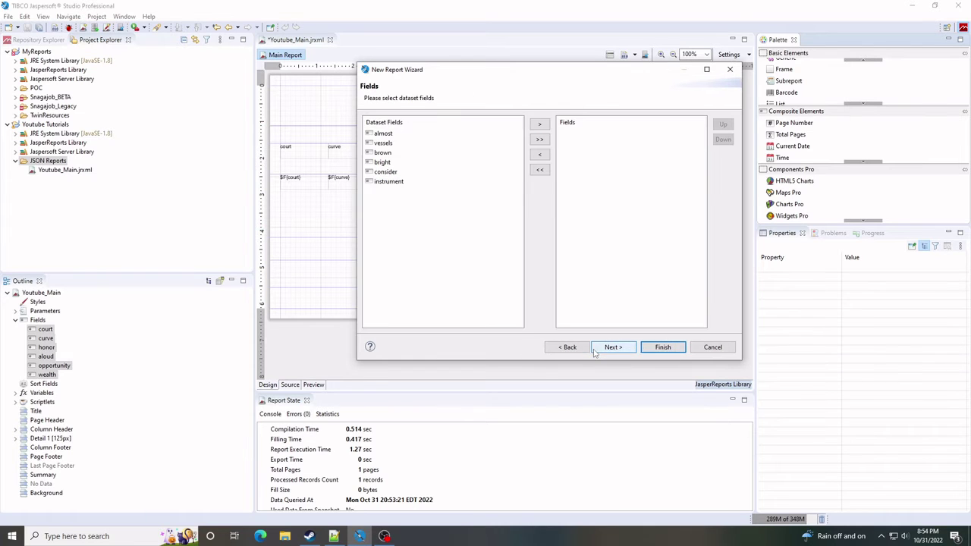
click(539, 140)
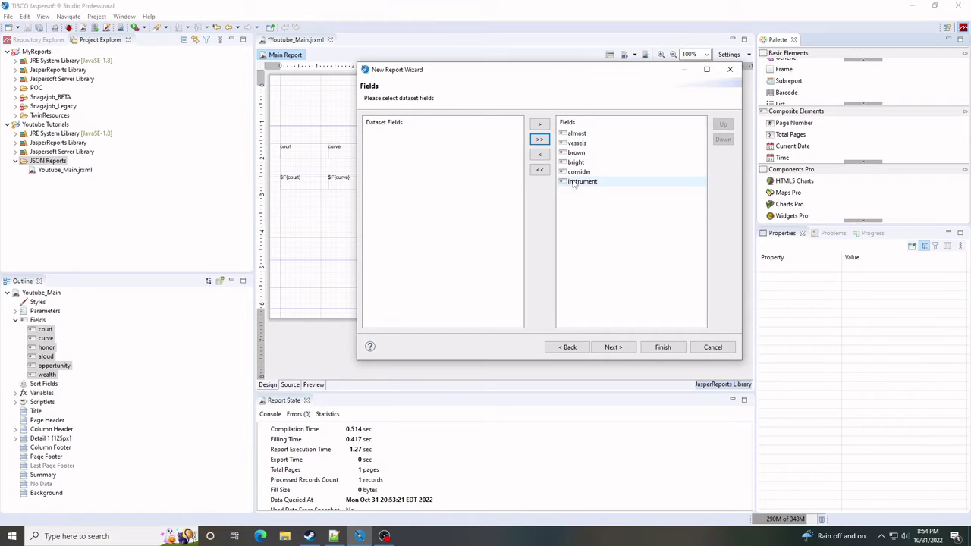
click(614, 346)
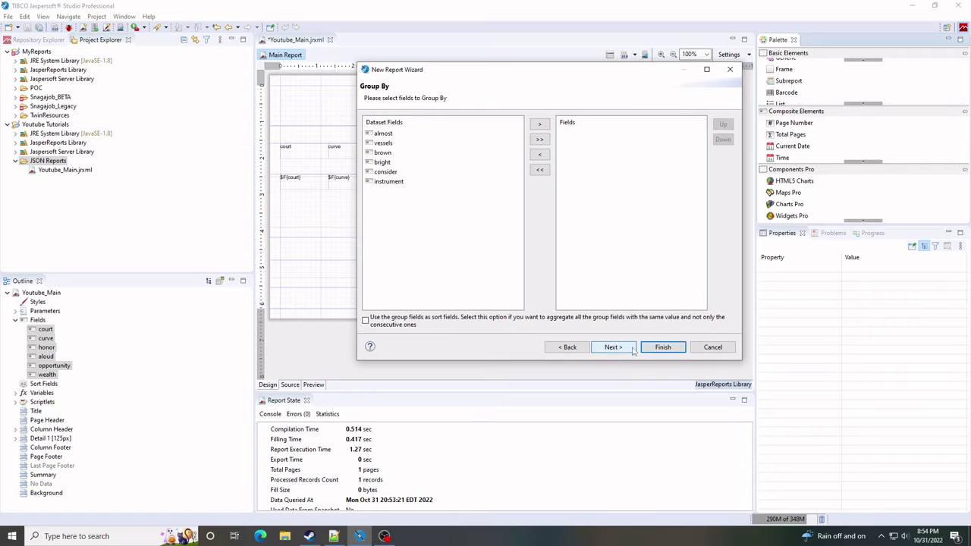
click(613, 347)
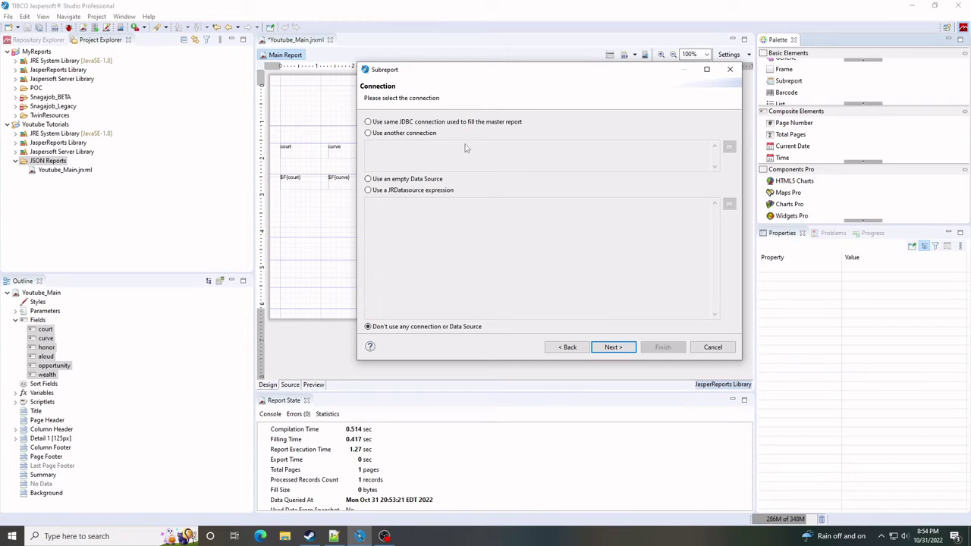
Use a JRDatasource expression, pasting the JsonDataSource subDataSource expression over REPORT_DATA_SOURCE
click(395, 122)
click(395, 191)
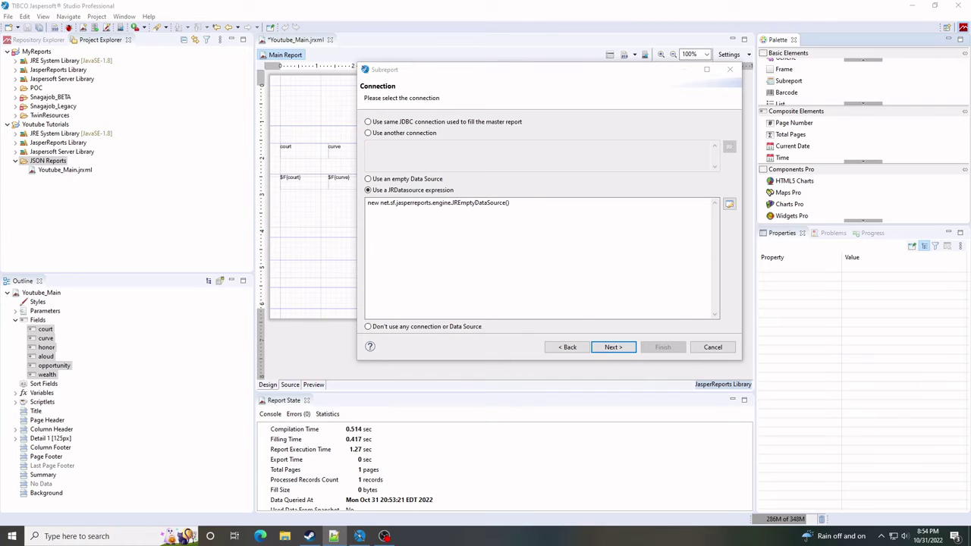
click(460, 210)
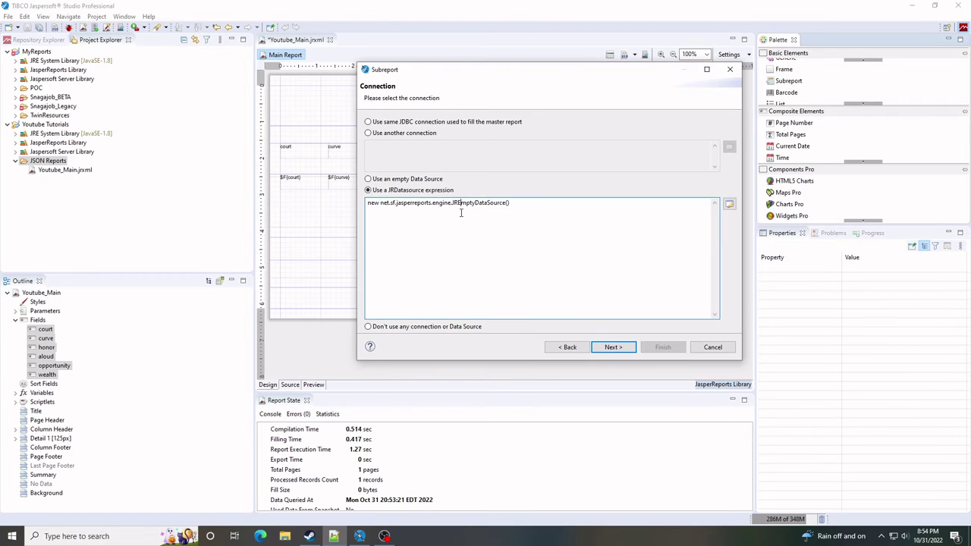
drag(516, 204, 365, 190)
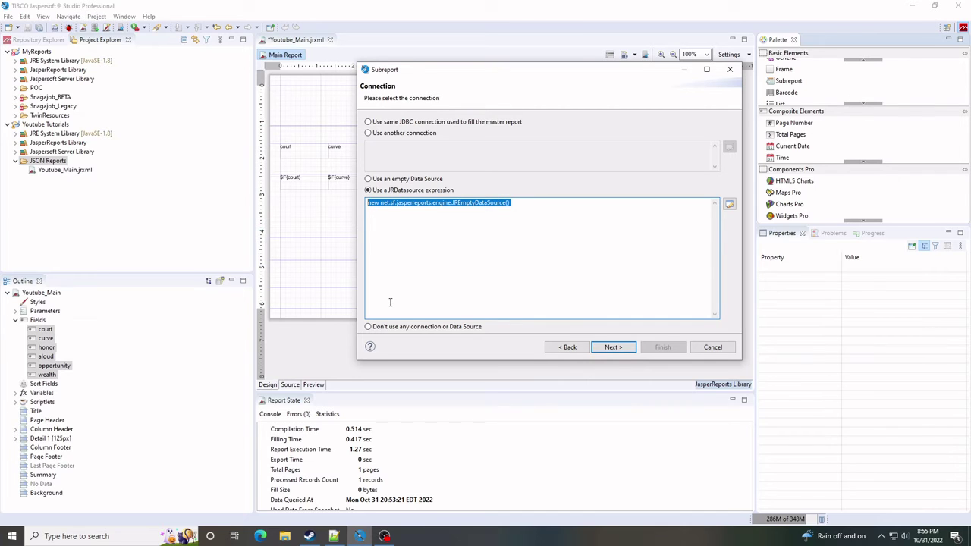
text(((net.sf.jasperreports.engine.data.JsonDataSource)$P{REPORT_DATA_SOURCE}).subDataSource()
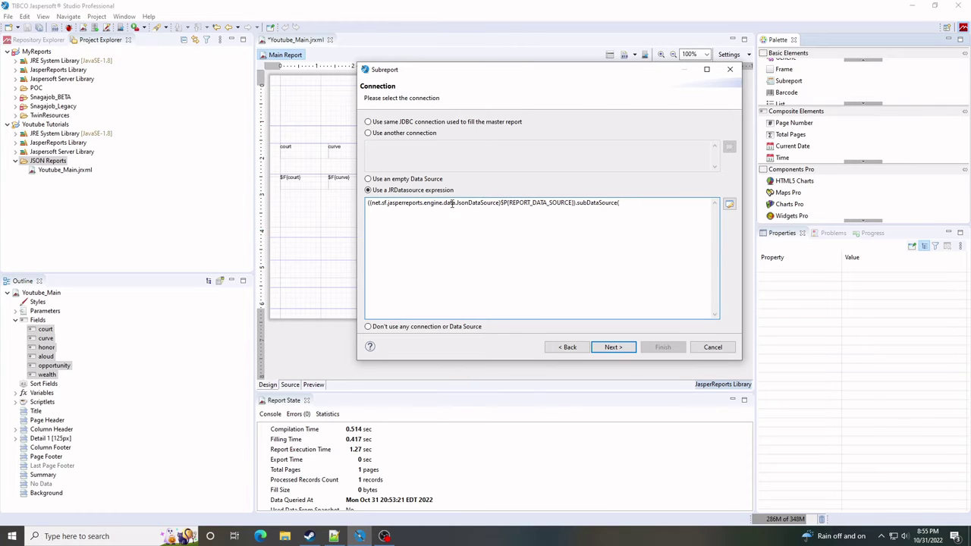
Review the JsonDataSource and REPORT_DATA_SOURCE parts of the expression, then switch to Notepad++
drag(457, 203, 501, 205)
drag(519, 205, 614, 203)
click(635, 204)
key(alt+Tab)
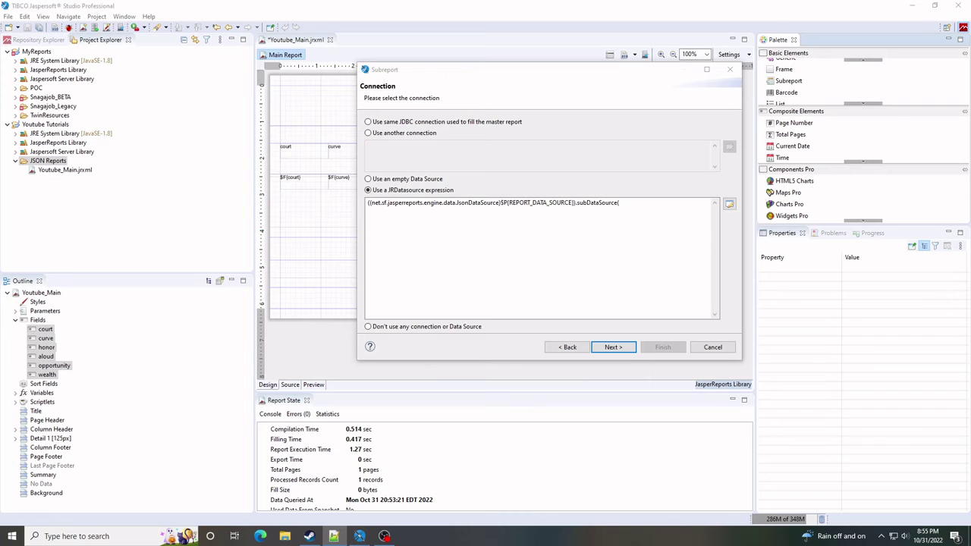
Highlight the court key on line 5, nested under cow, in generated (1).json
key(alt+Tab)
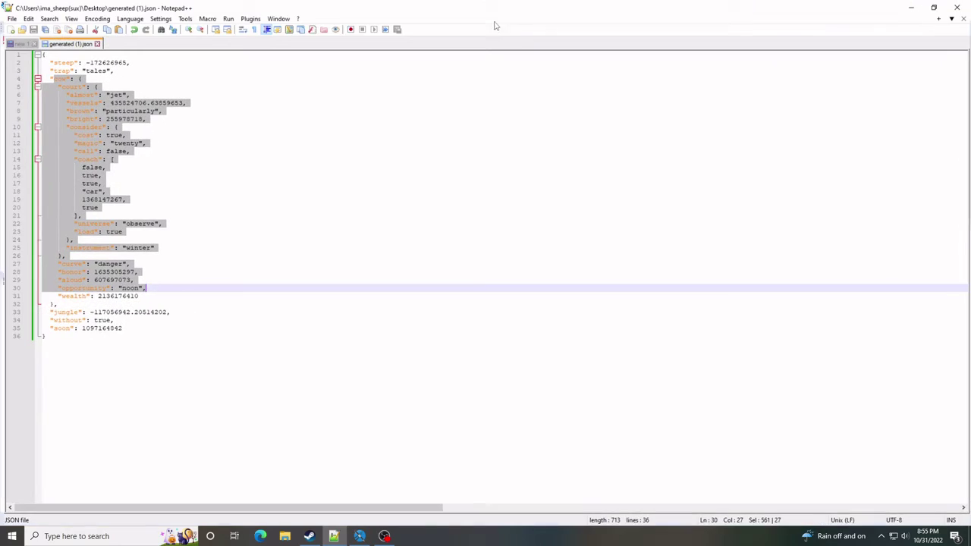
click(83, 109)
drag(63, 76, 50, 79)
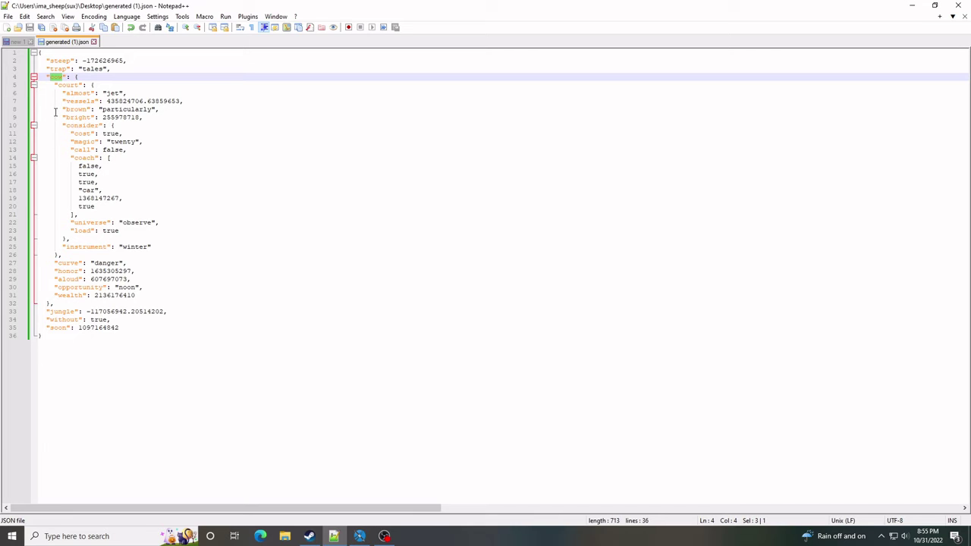
mouse_move(58, 87)
mouse_down()
mouse_move(81, 86)
mouse_move(58, 77)
mouse_move(75, 85)
mouse_up()
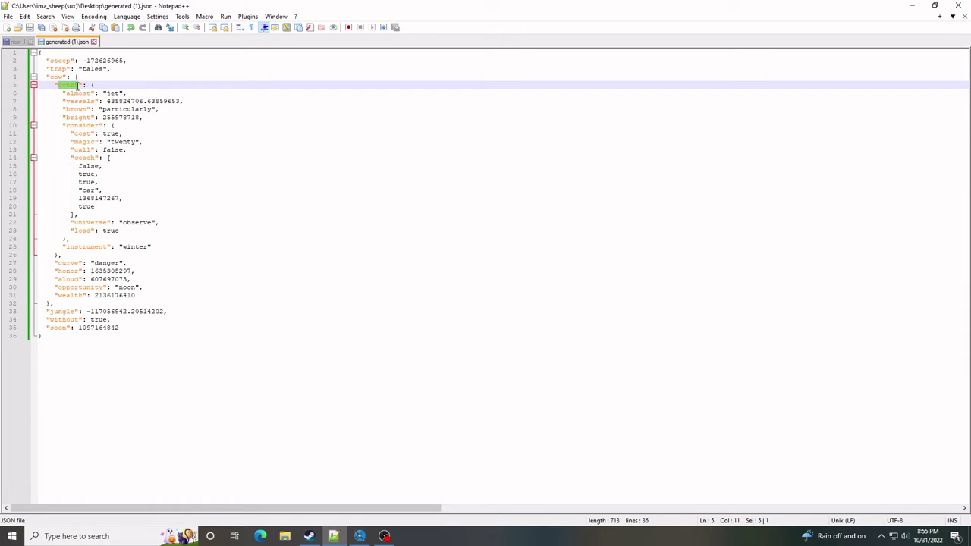
click(62, 69)
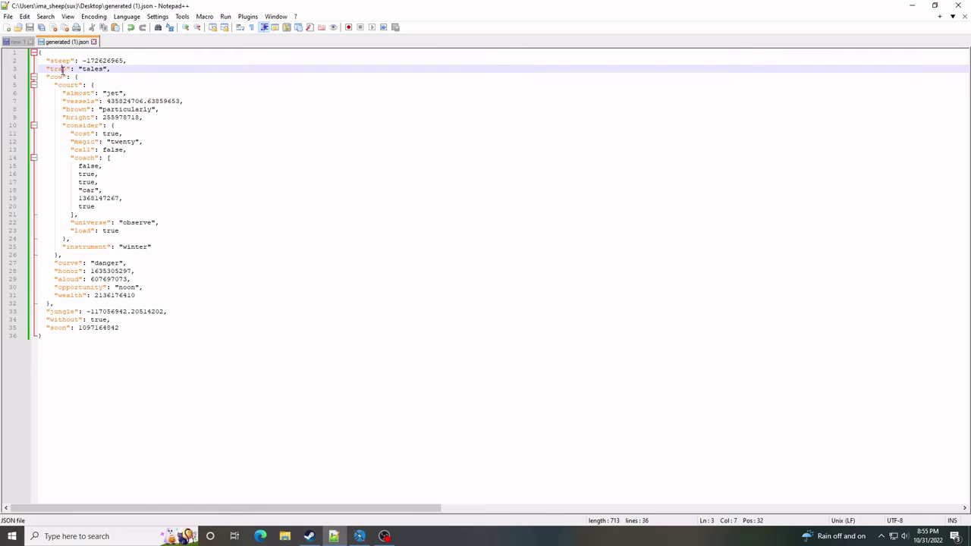
click(46, 54)
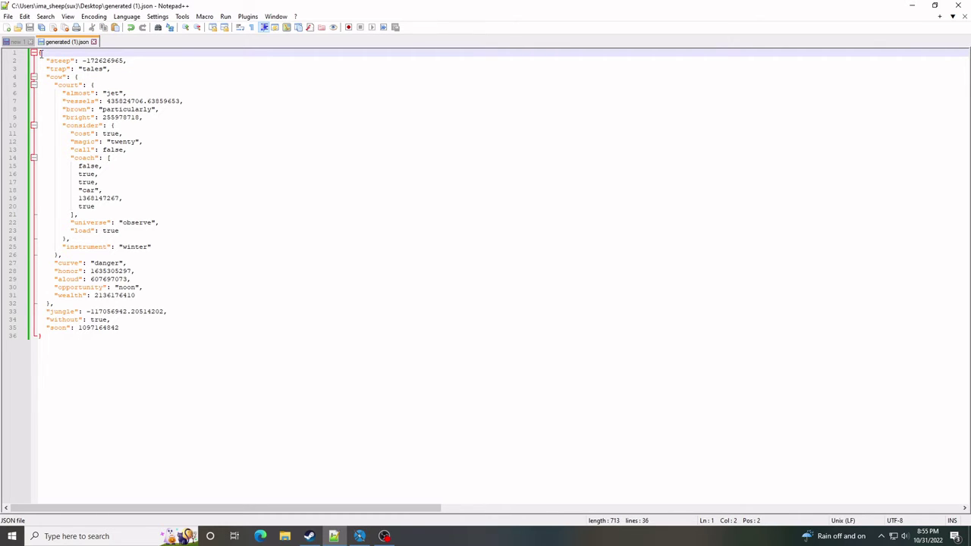
mouse_move(41, 54)
mouse_down()
mouse_move(82, 62)
mouse_move(40, 53)
mouse_up()
drag(50, 79, 79, 85)
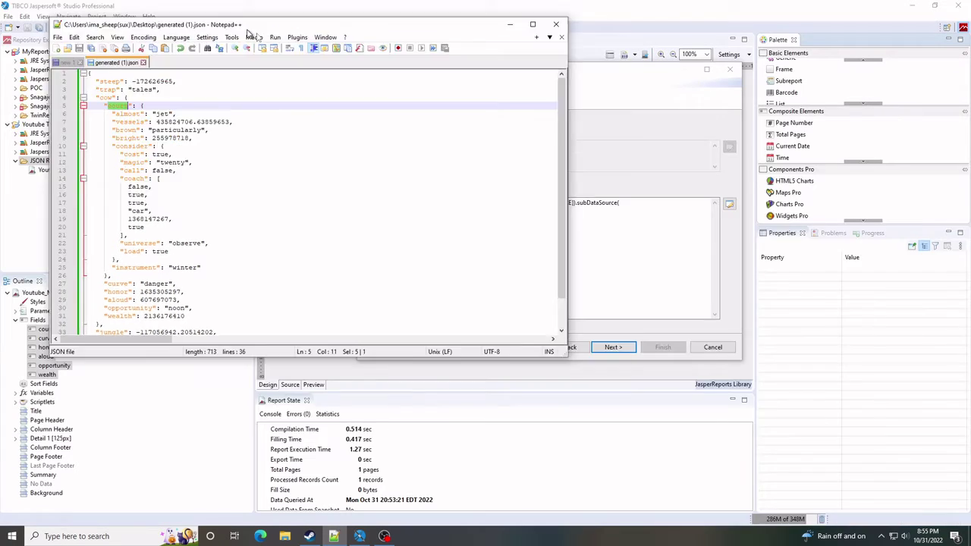
Back in Jaspersoft, finish the expression as subDataSource("court") and advance to Dataset Parameters
key(alt+Tab)
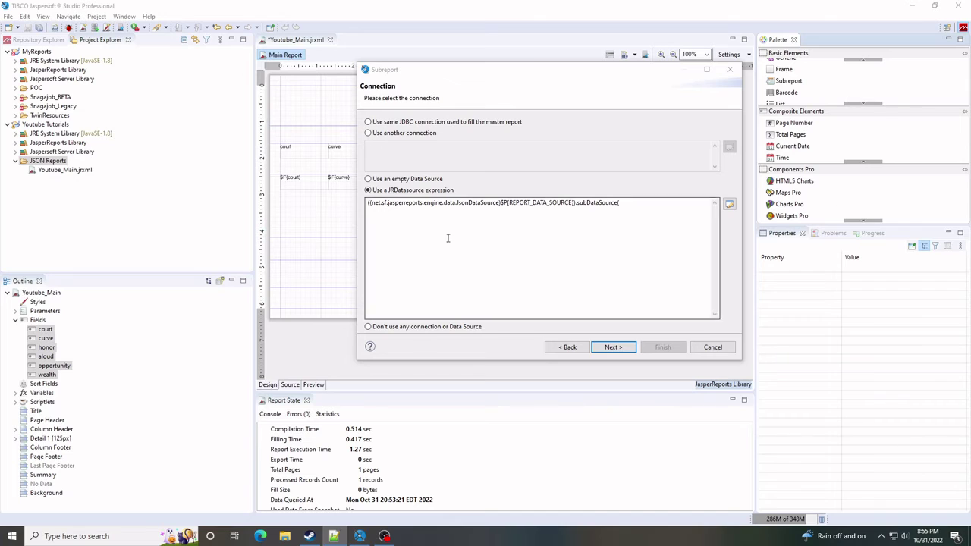
click(620, 203)
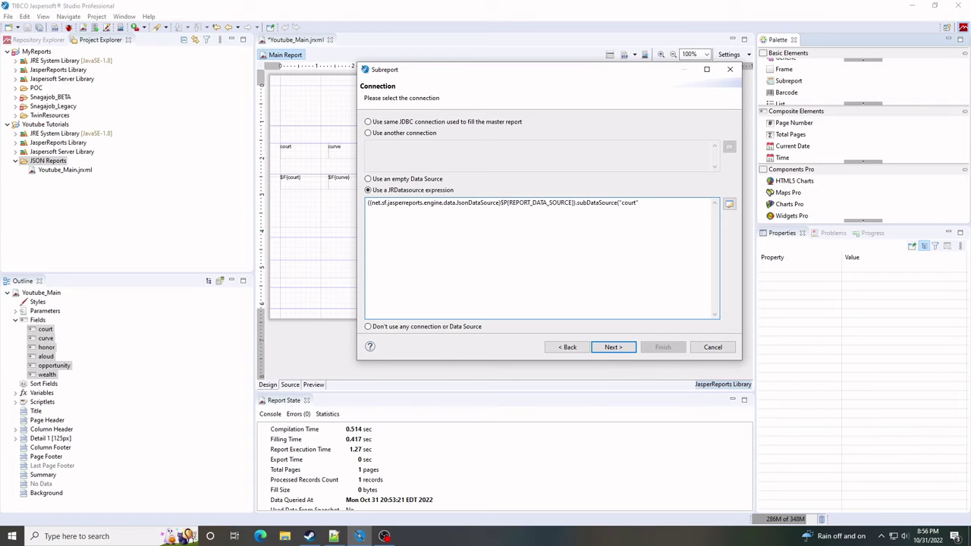
click(614, 347)
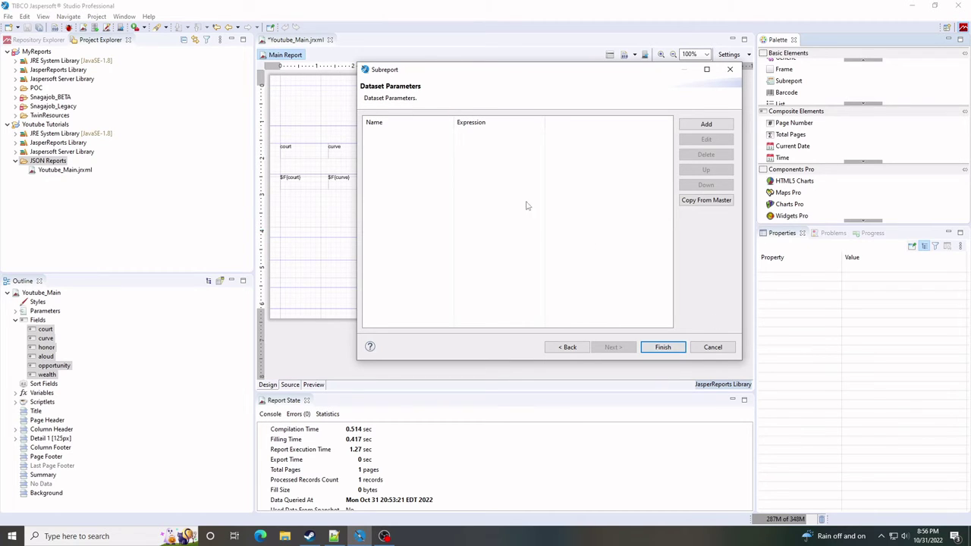
Finish the subreport wizard and drop fields almost through instrument into Youtube_Sub's Detail 1 band
click(659, 348)
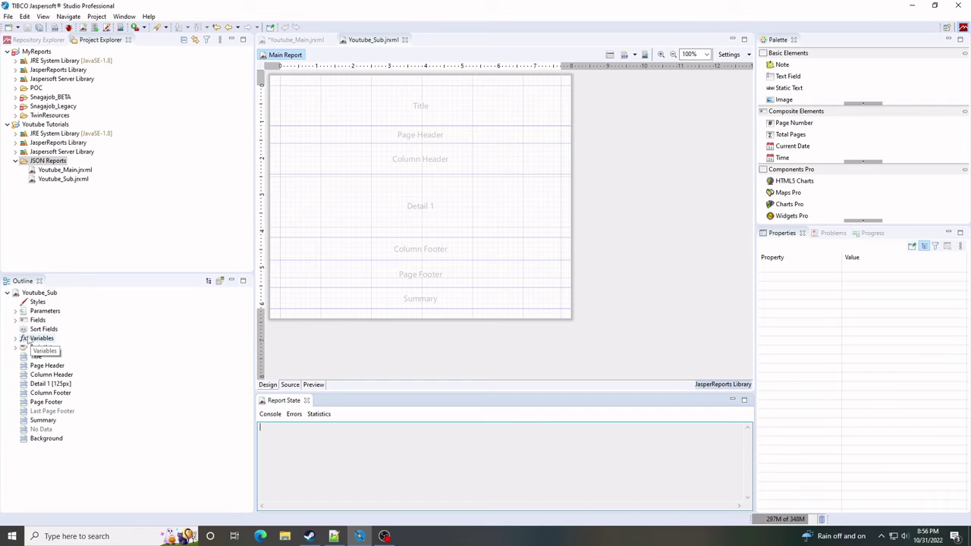
double_click(37, 320)
click(47, 329)
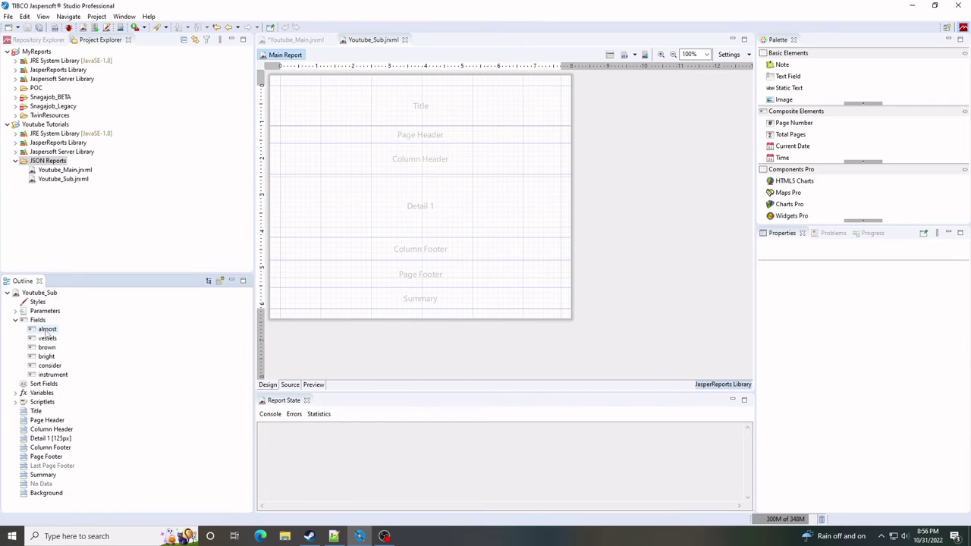
shift+click(53, 374)
drag(47, 330, 291, 187)
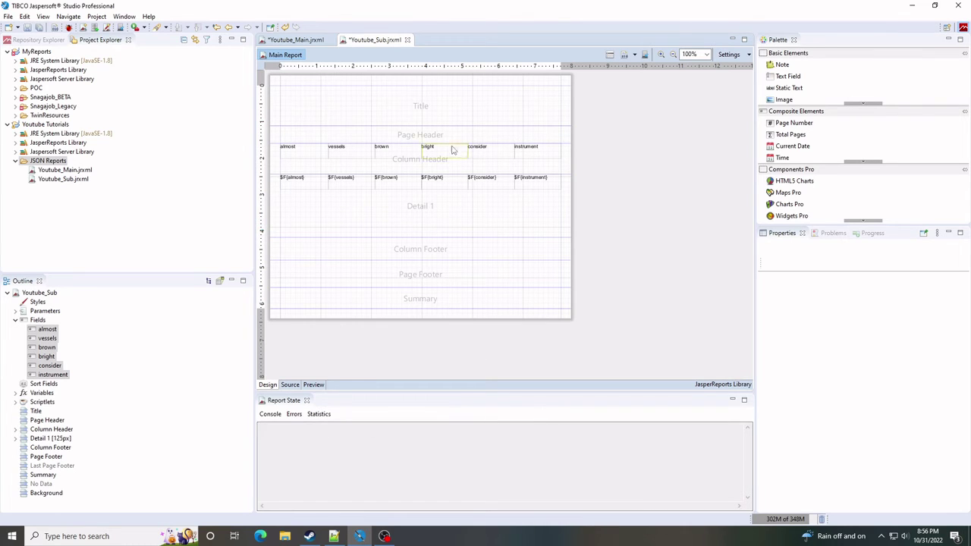
Preview Youtube_Sub with its data, then return to its design view
click(295, 40)
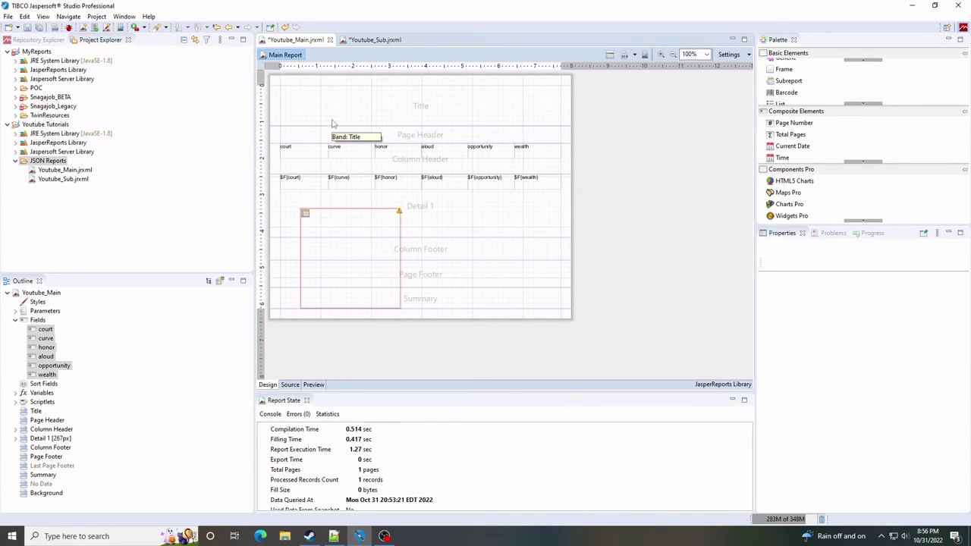
click(374, 39)
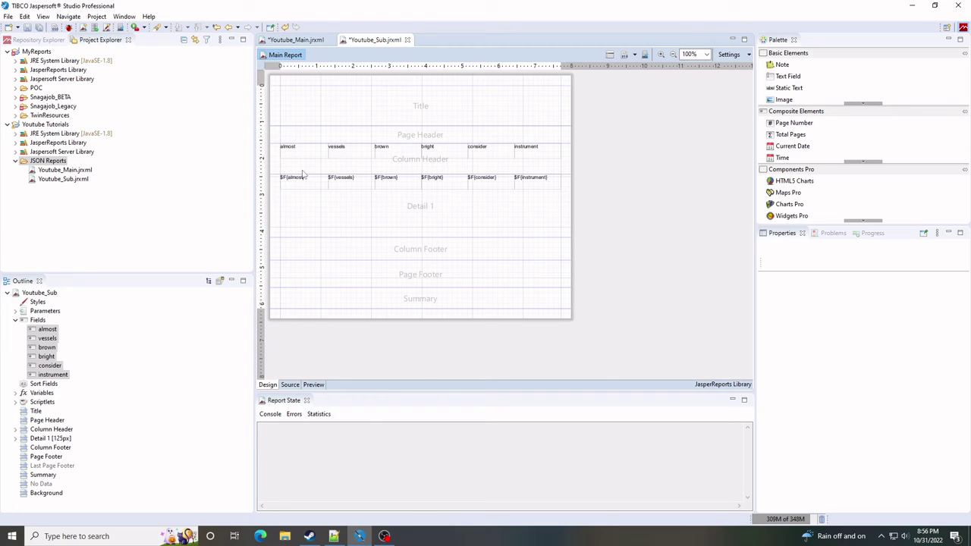
click(314, 384)
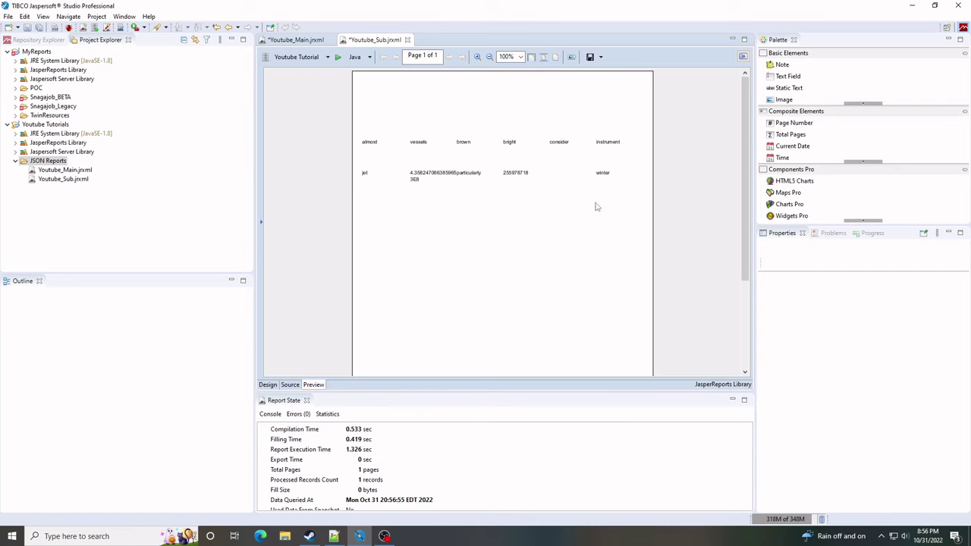
click(266, 384)
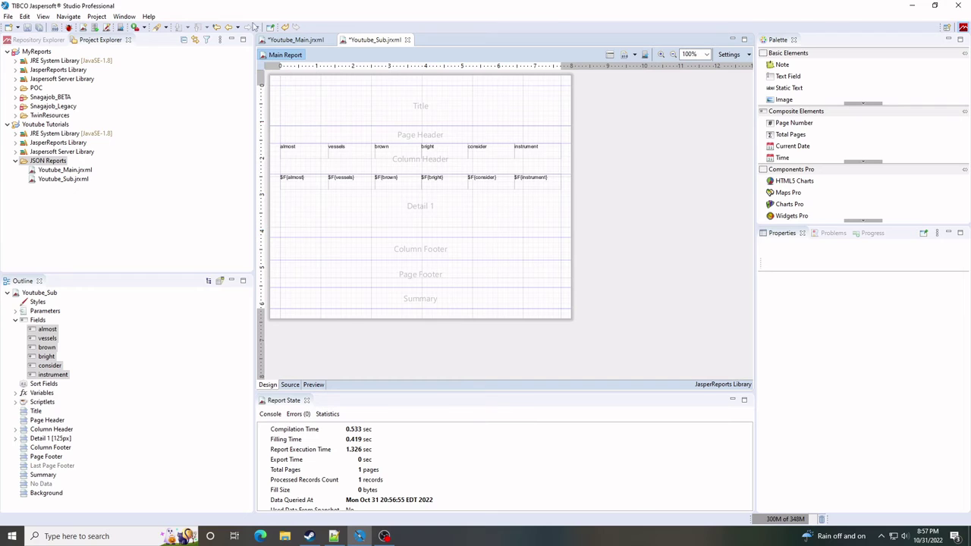
Move the subreport to the left edge (x 0) of Youtube_Main's Detail 1 band
click(317, 39)
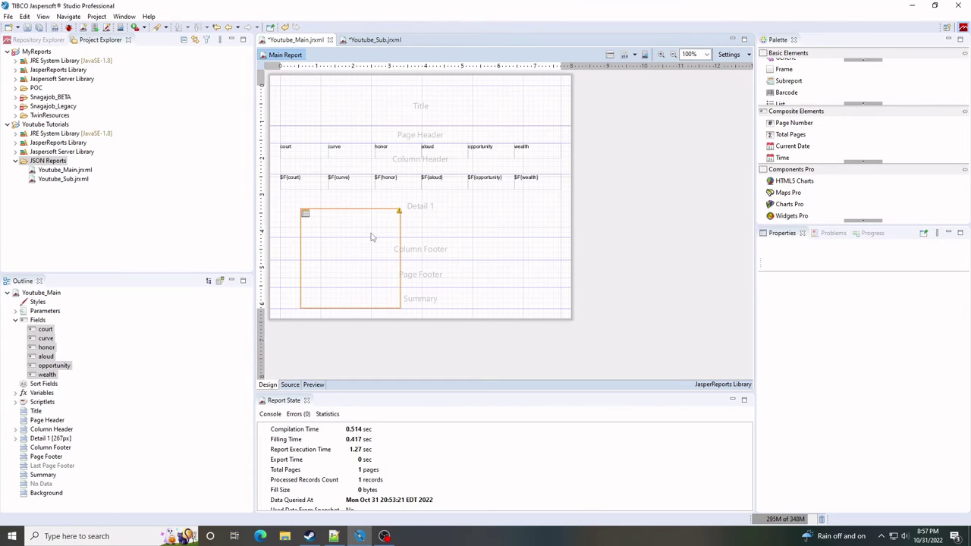
drag(356, 238, 335, 222)
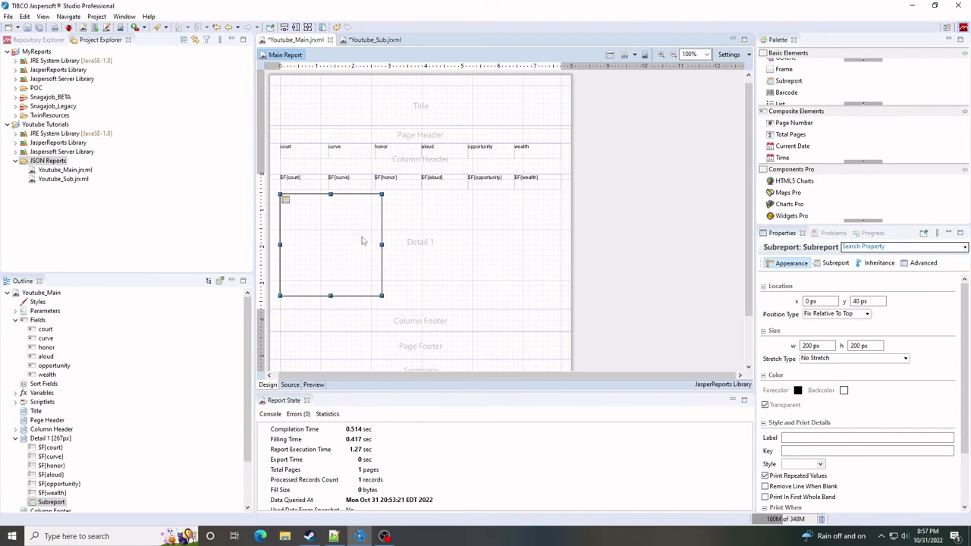
click(410, 236)
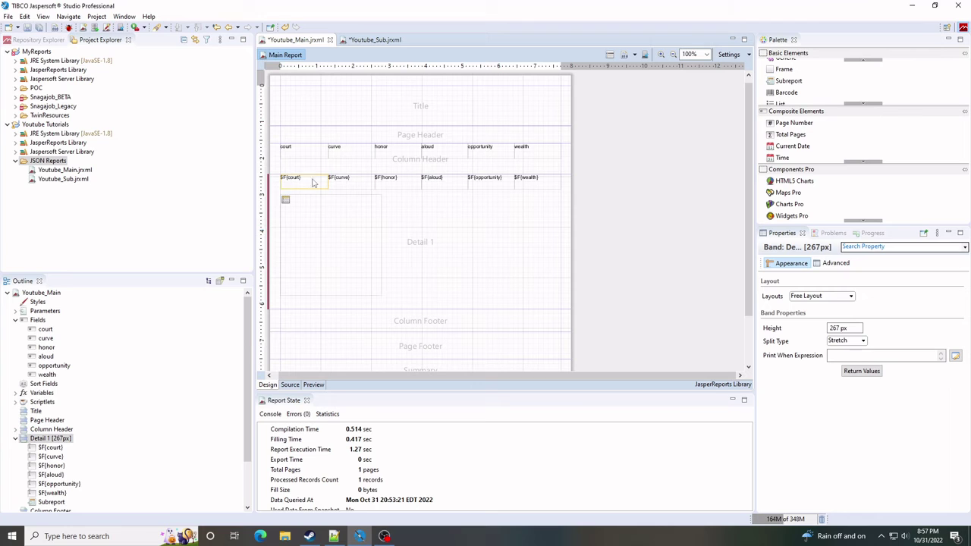
click(310, 259)
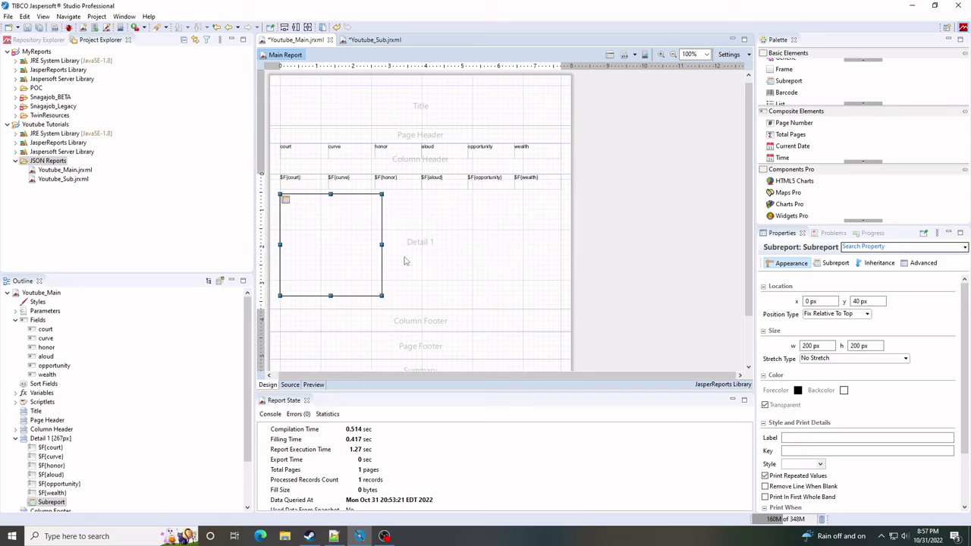
Save both reports and compile them into Youtube_Main.jasper and Youtube_Sub.jasper
click(361, 42)
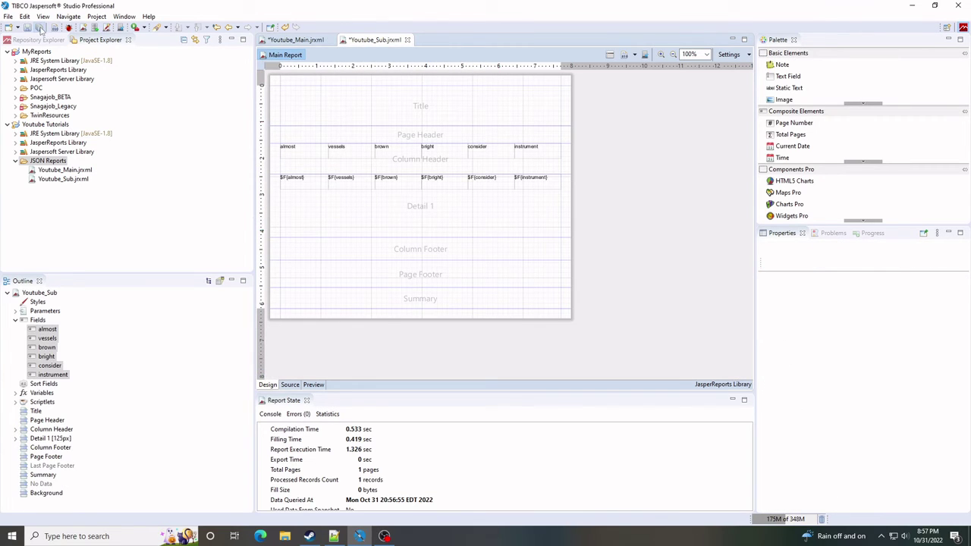
click(40, 27)
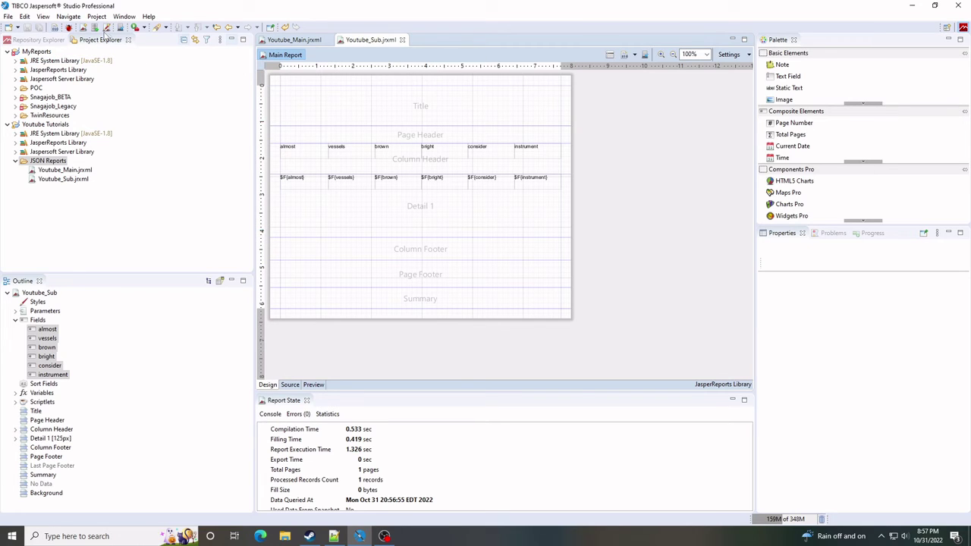
click(55, 29)
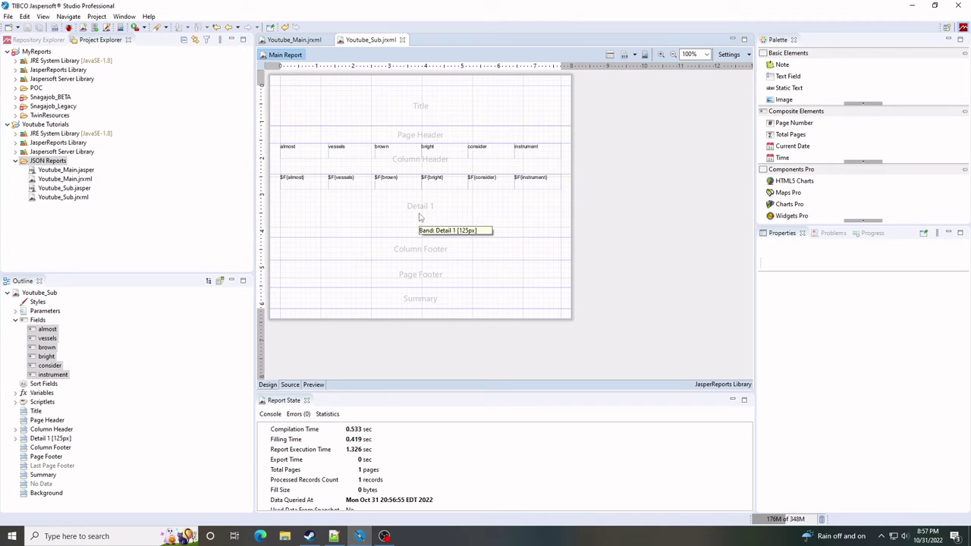
click(300, 41)
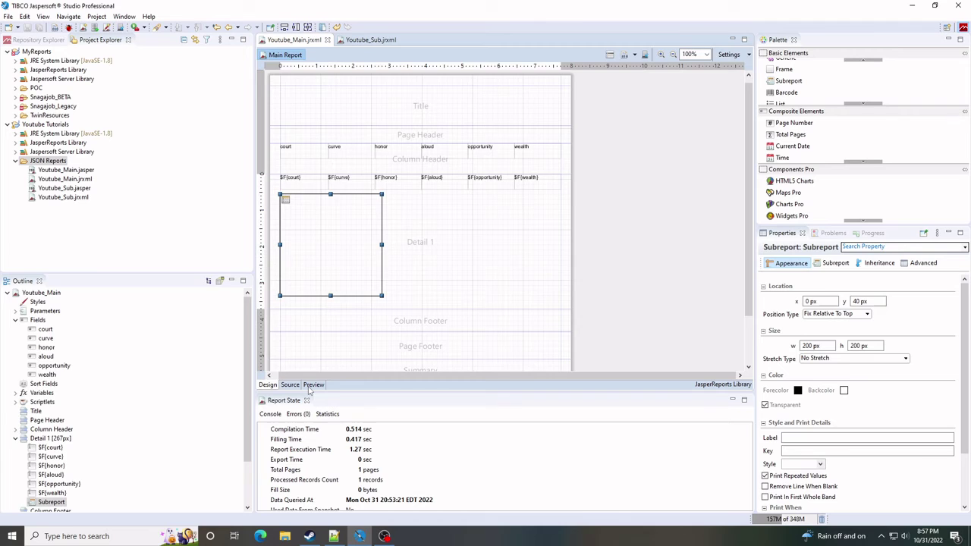
click(312, 384)
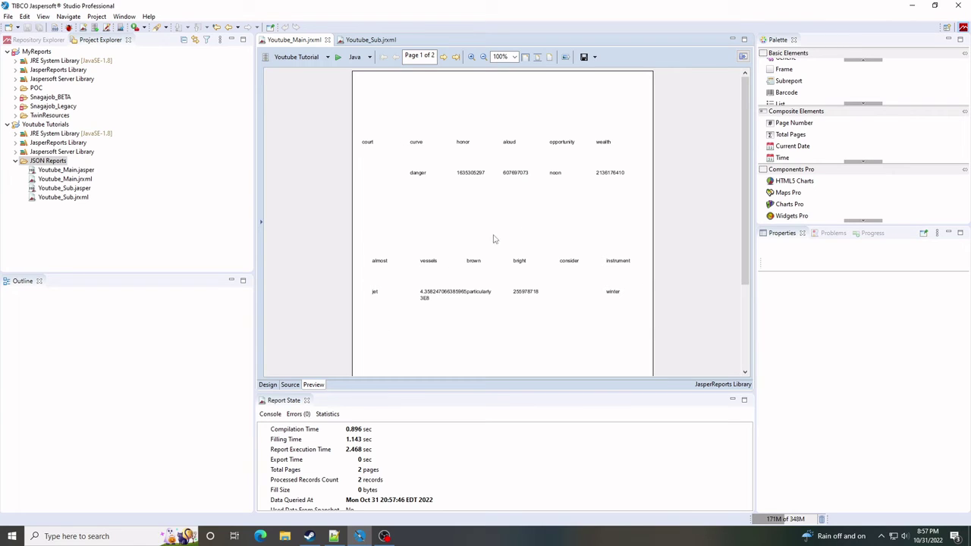
click(442, 57)
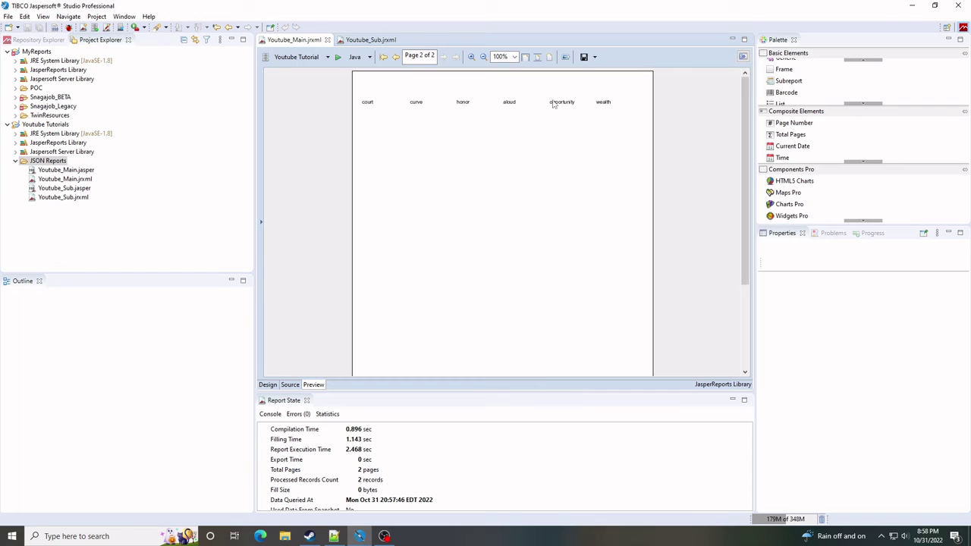
click(395, 57)
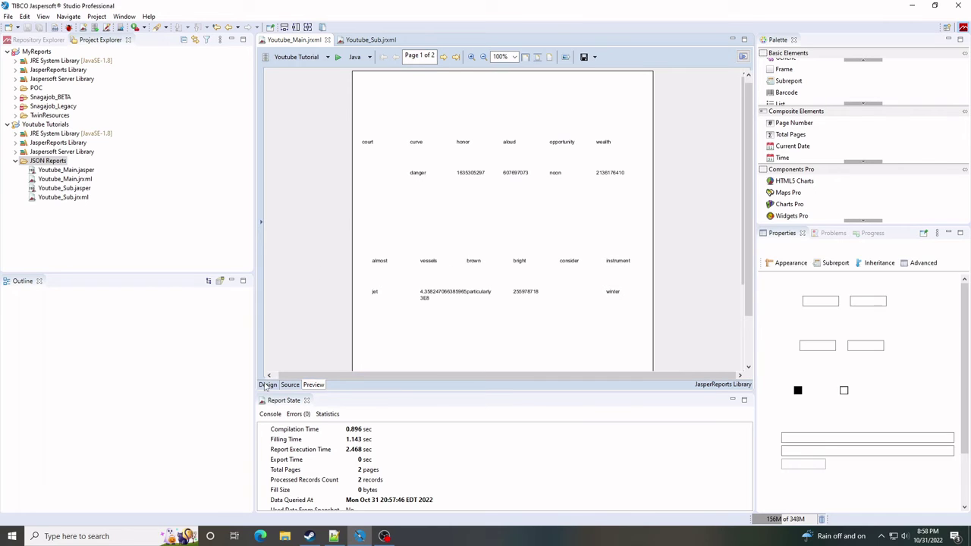
click(267, 384)
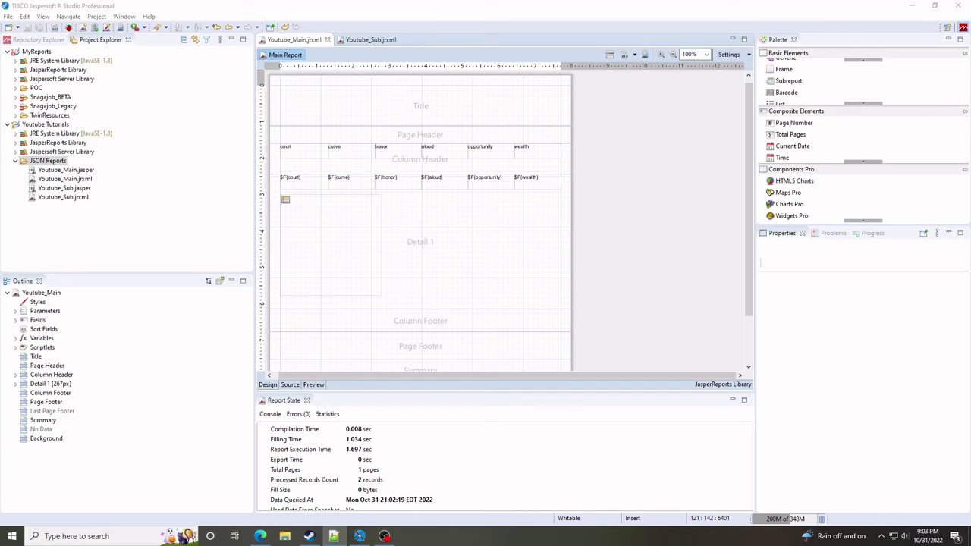
Inspect the cow, court and nested almost keys in the JSON file, then return to Jaspersoft Studio
click(334, 536)
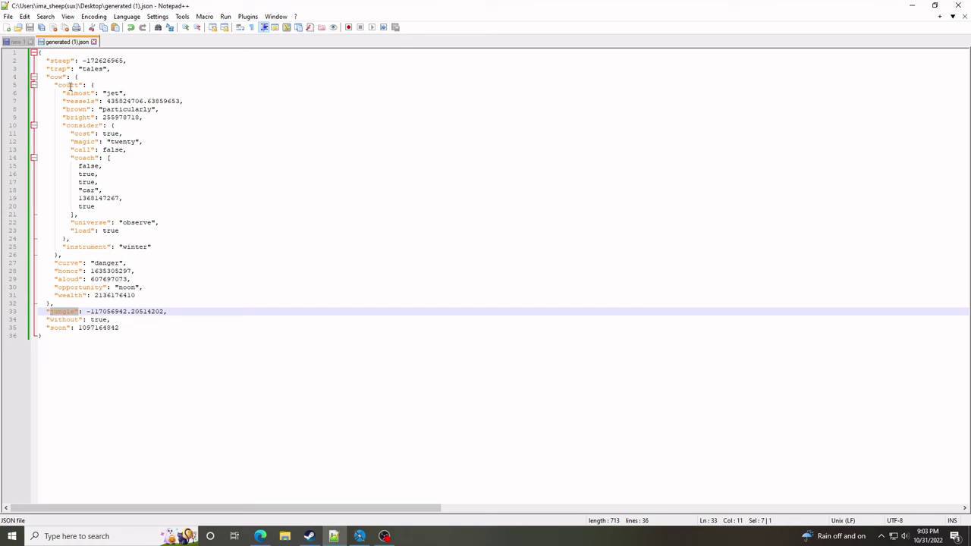
drag(63, 76, 53, 77)
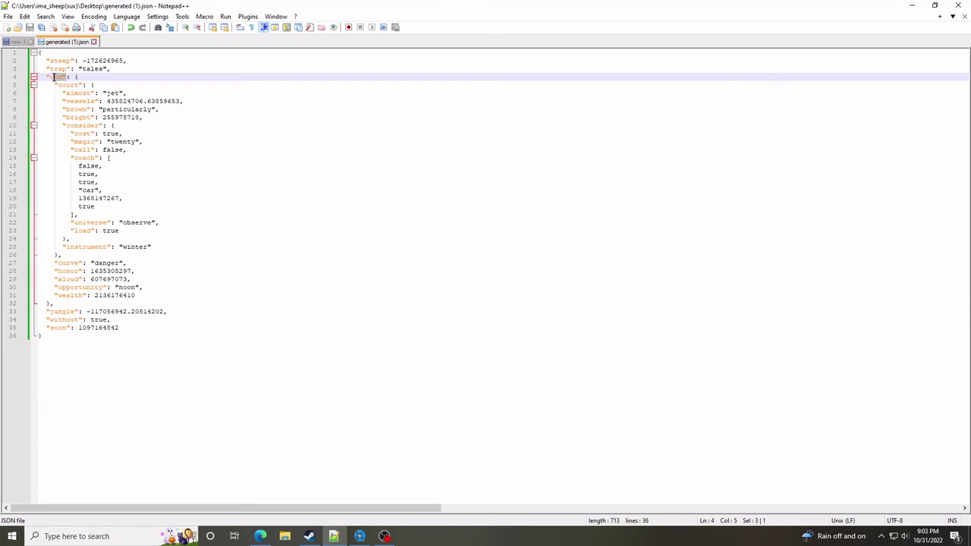
click(67, 85)
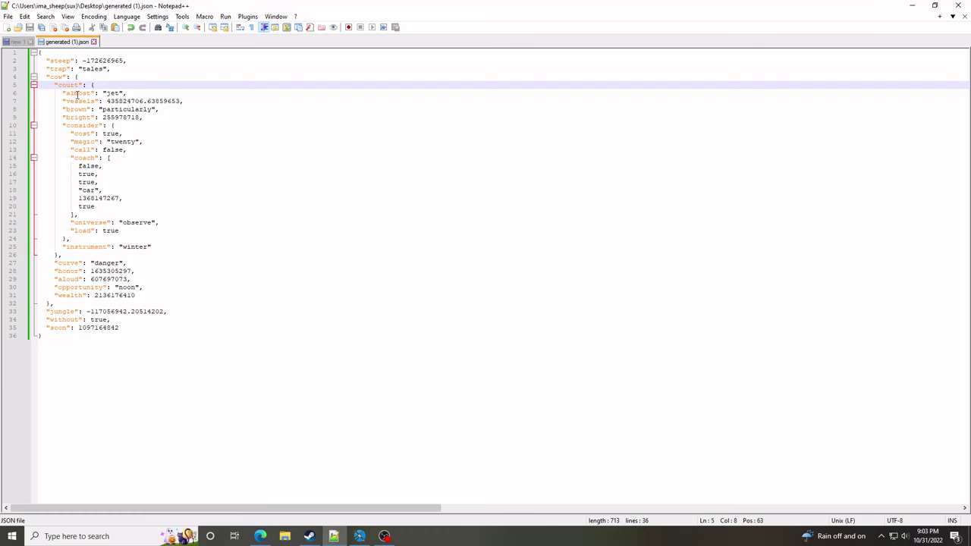
drag(67, 94, 87, 92)
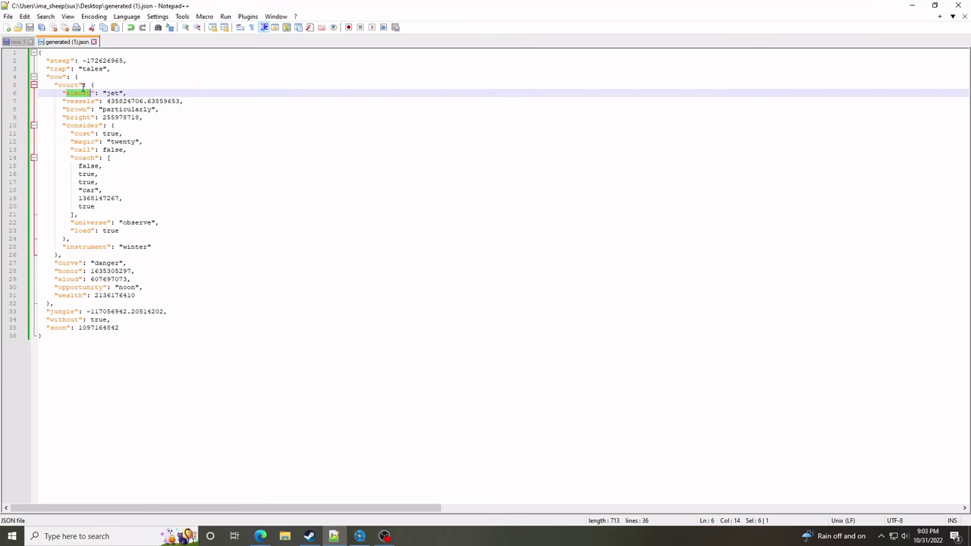
click(71, 85)
key(alt+Tab)
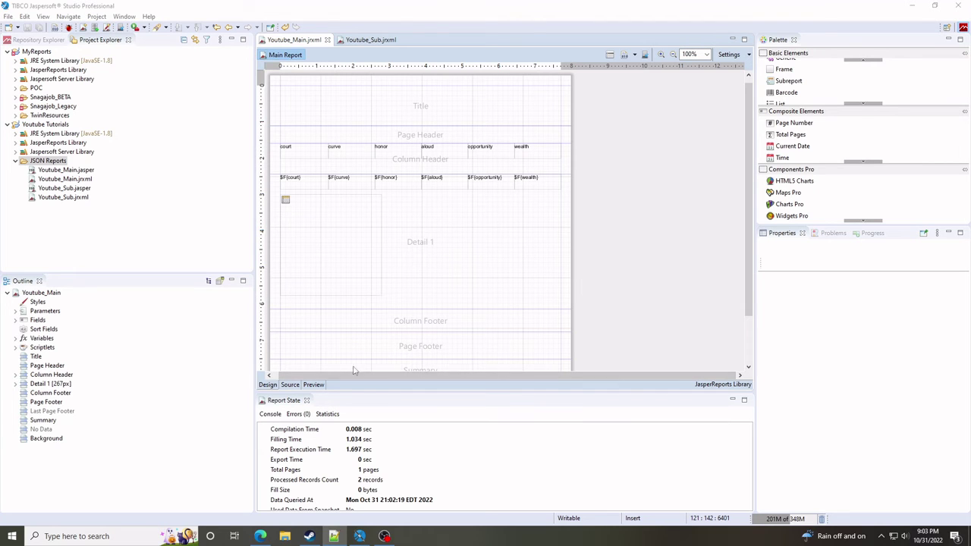
Preview Youtube_Main, then delete the subreport from its Detail 1 band
click(341, 245)
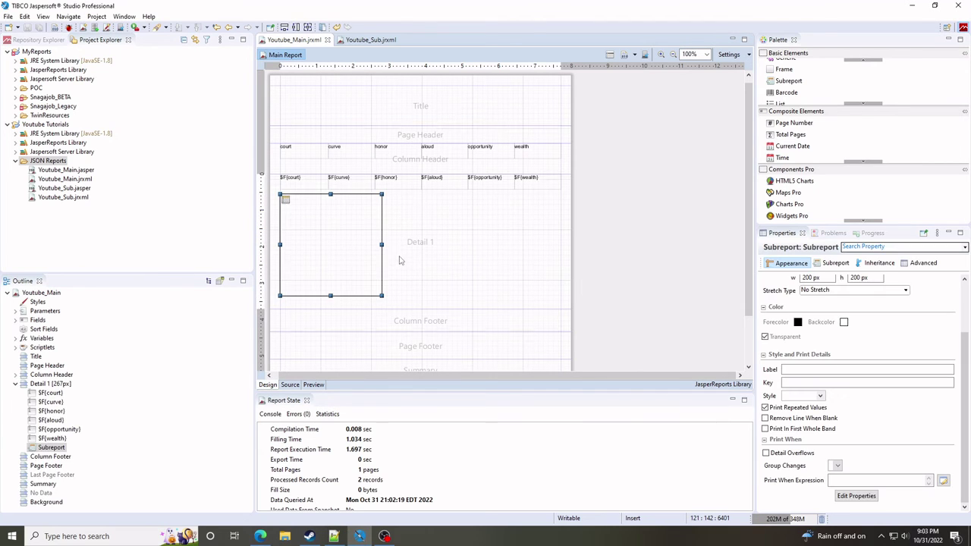
click(313, 385)
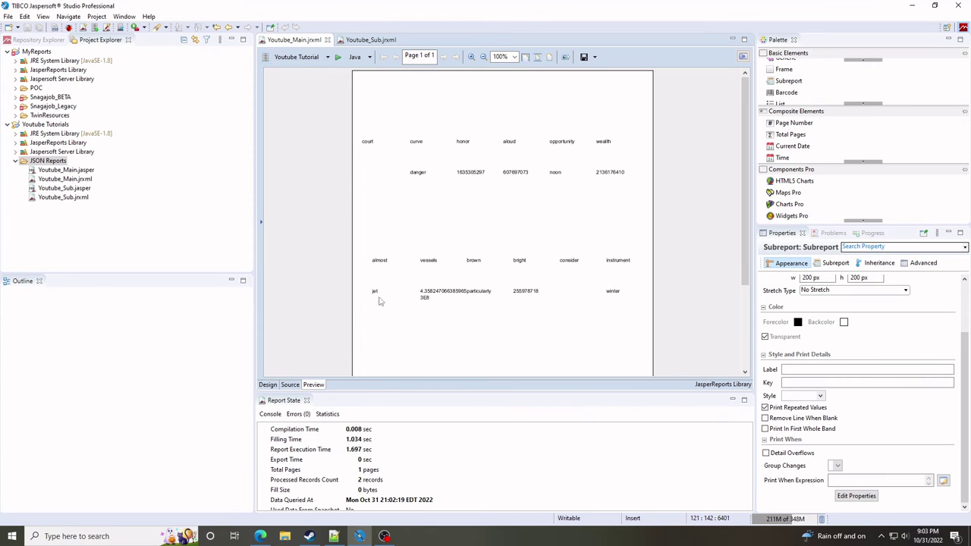
click(267, 384)
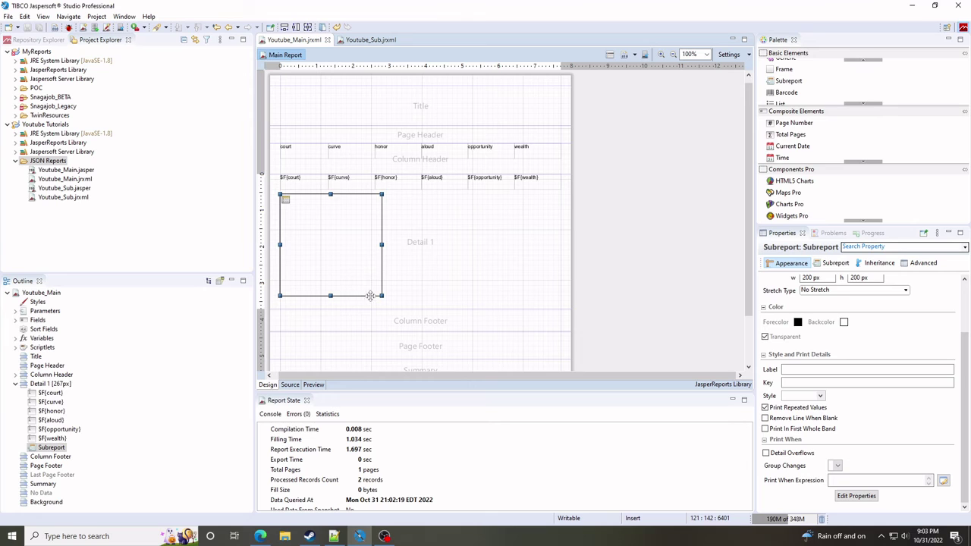
key(Delete)
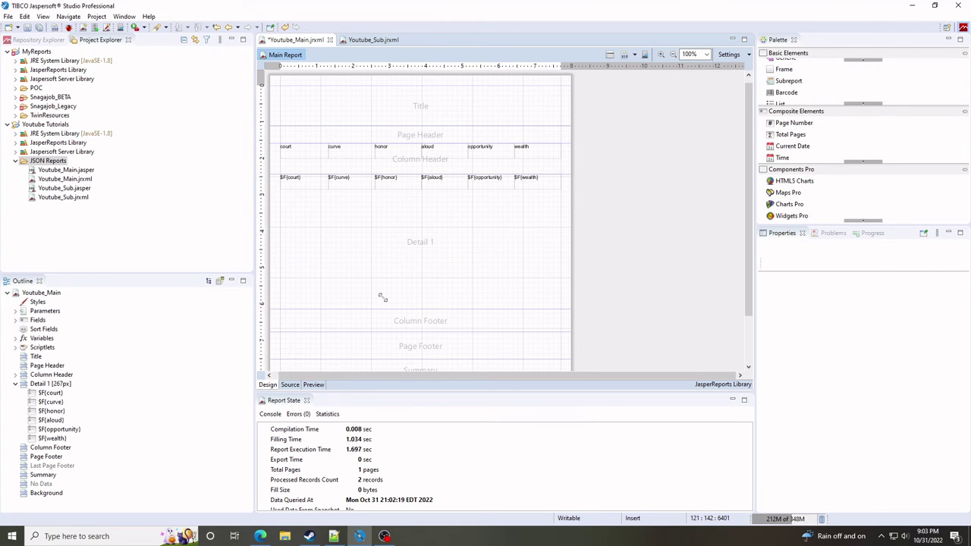
Duplicate the court field definition in the JRXML source below the wealth field
click(290, 384)
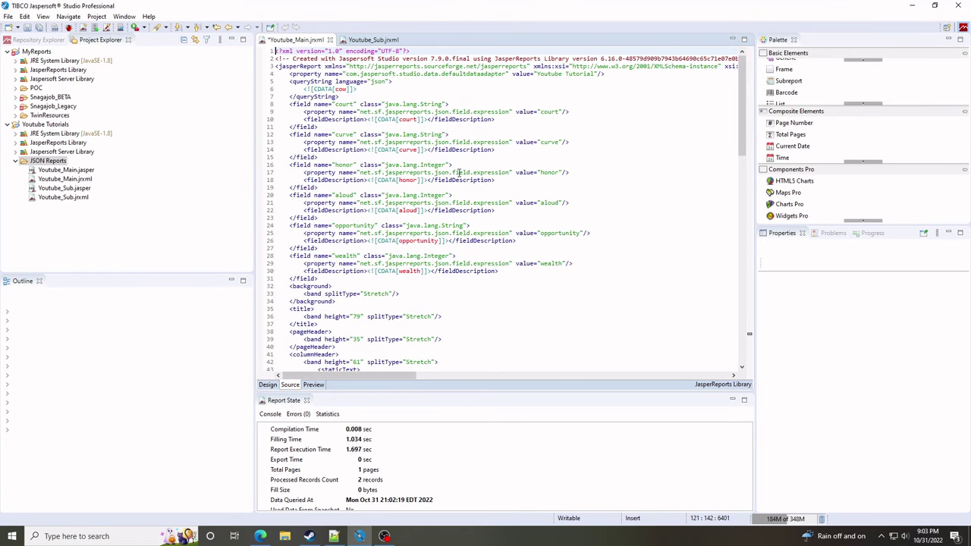
click(427, 119)
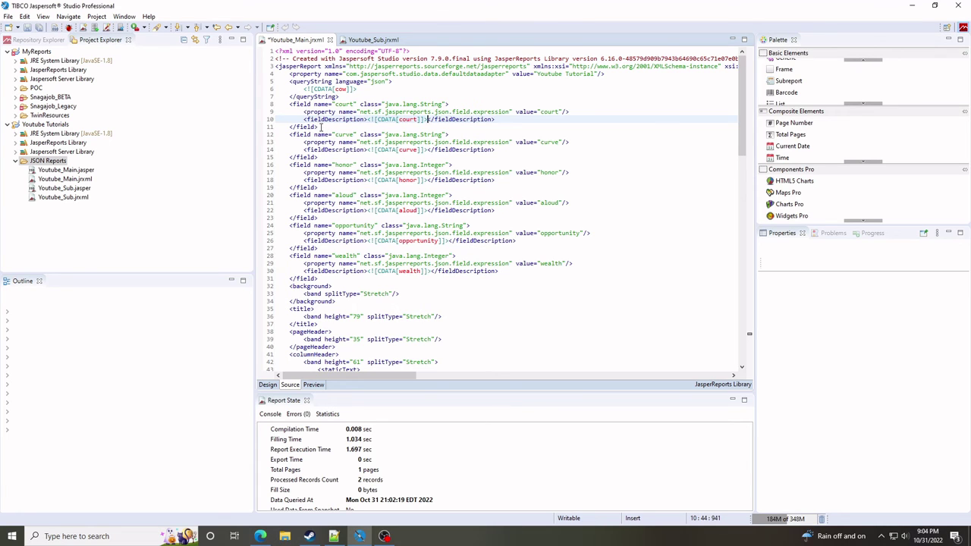
drag(320, 127, 286, 104)
key(ctrl+c)
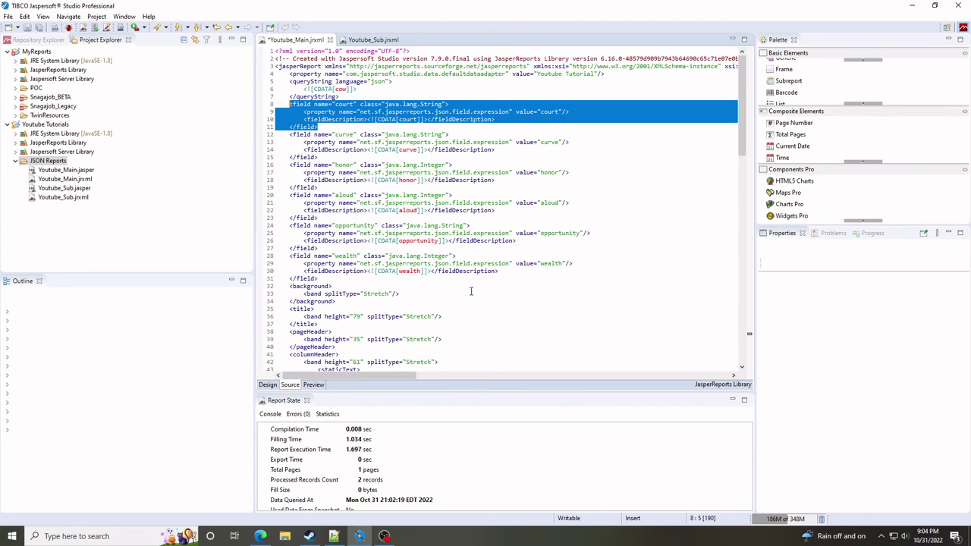
click(321, 279)
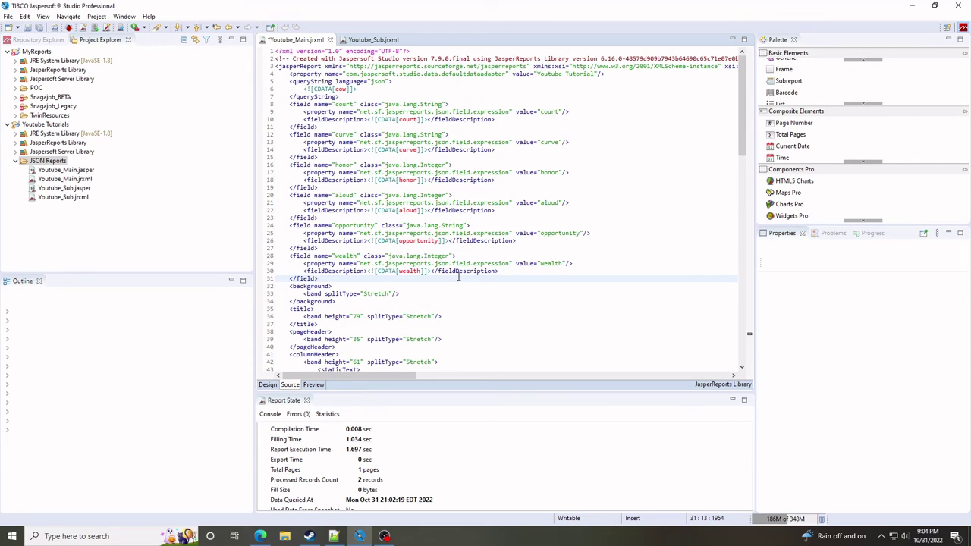
key(Return)
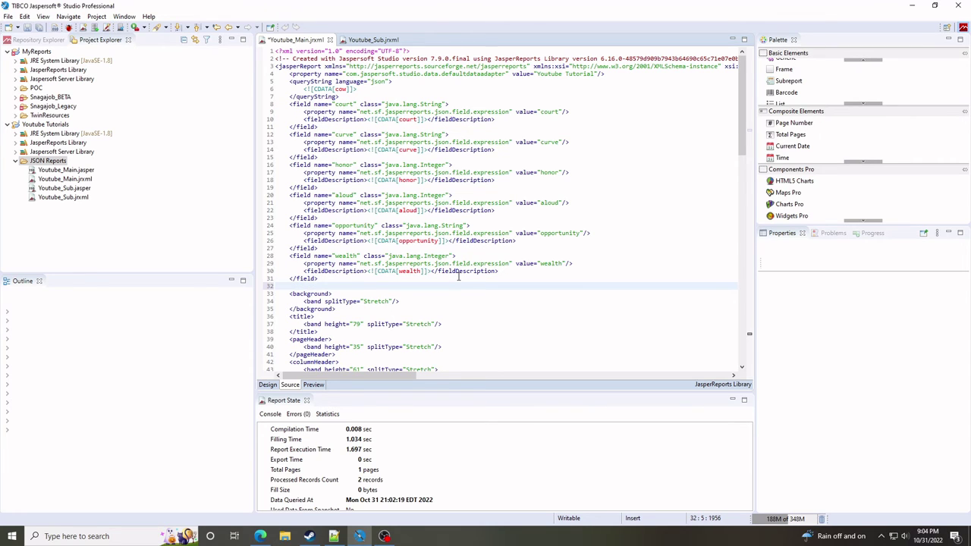
key(ctrl+v)
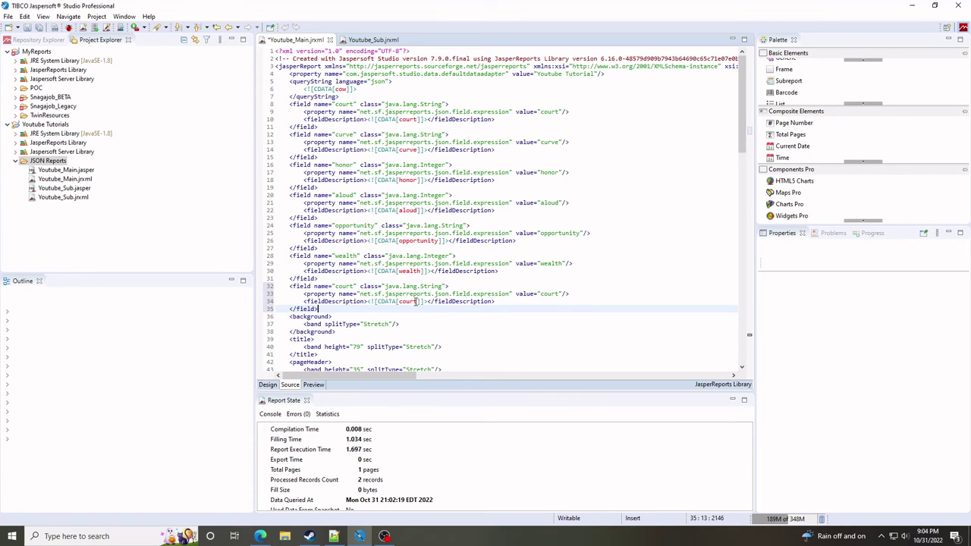
Point the copied field's description and expression to court.almost and rename it almost
click(416, 301)
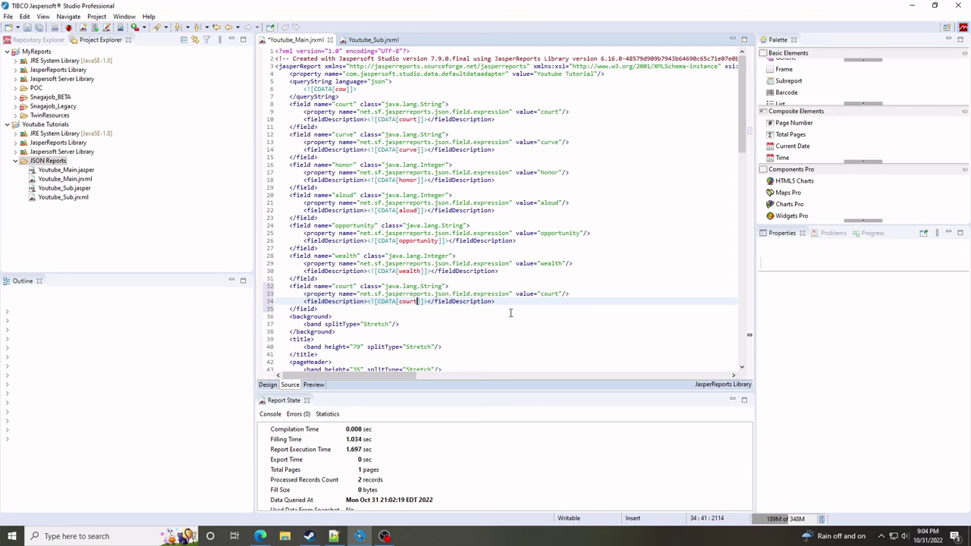
text(.almost)
click(558, 293)
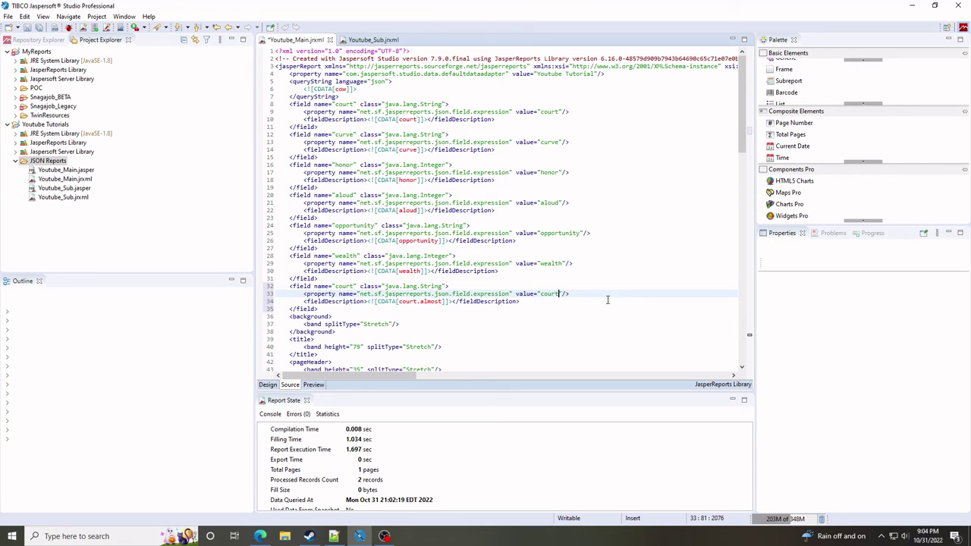
text(.almost)
drag(355, 286, 334, 285)
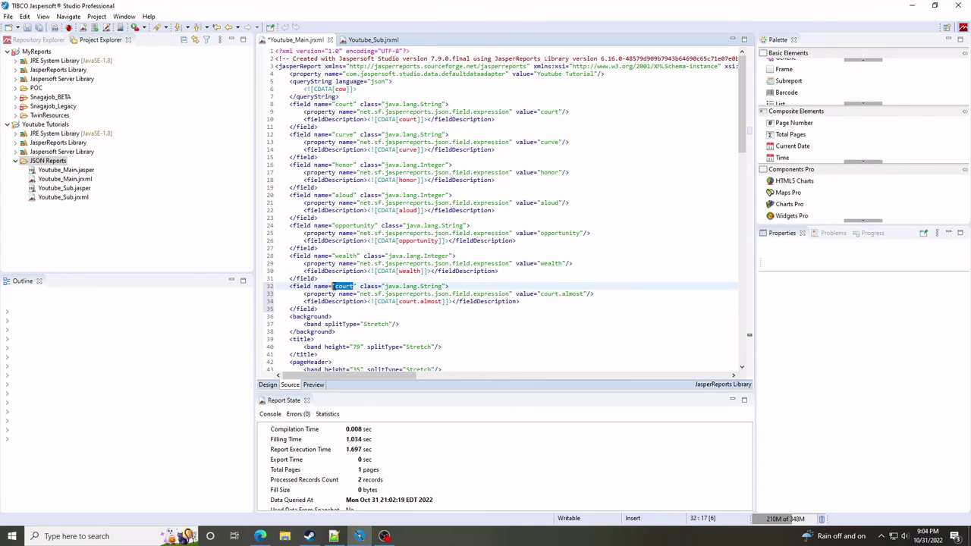
text(almost)
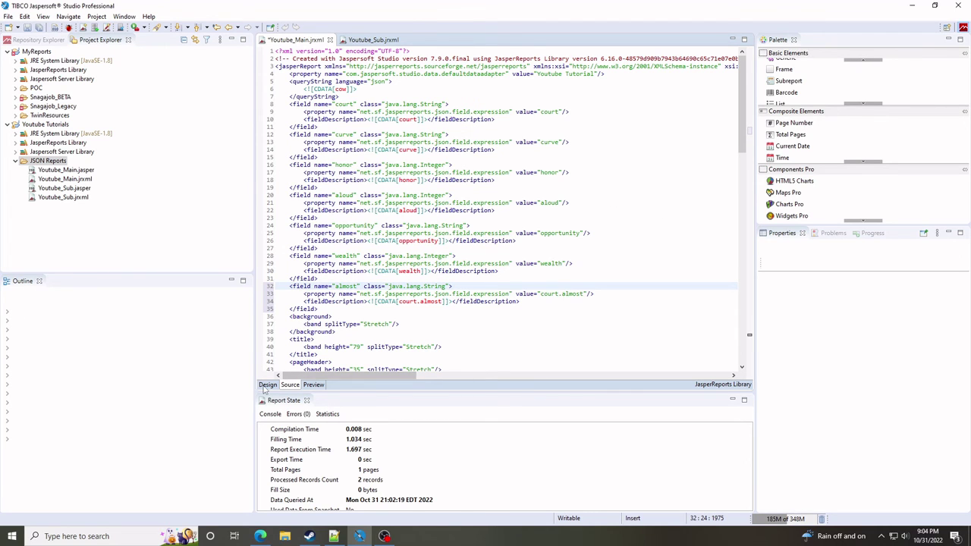
Place the almost field in the Detail band, preview it showing jet, then maximize the JSON in Notepad++
click(267, 385)
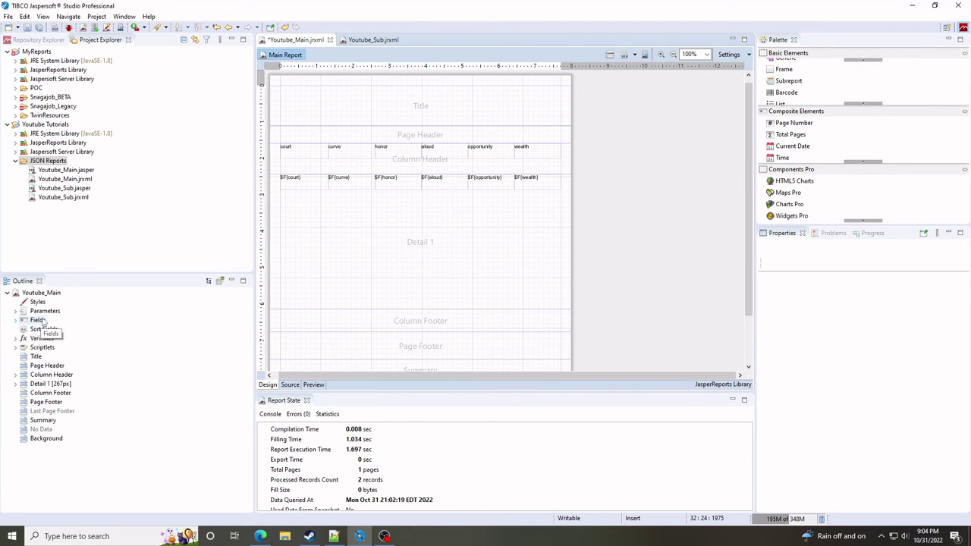
click(15, 320)
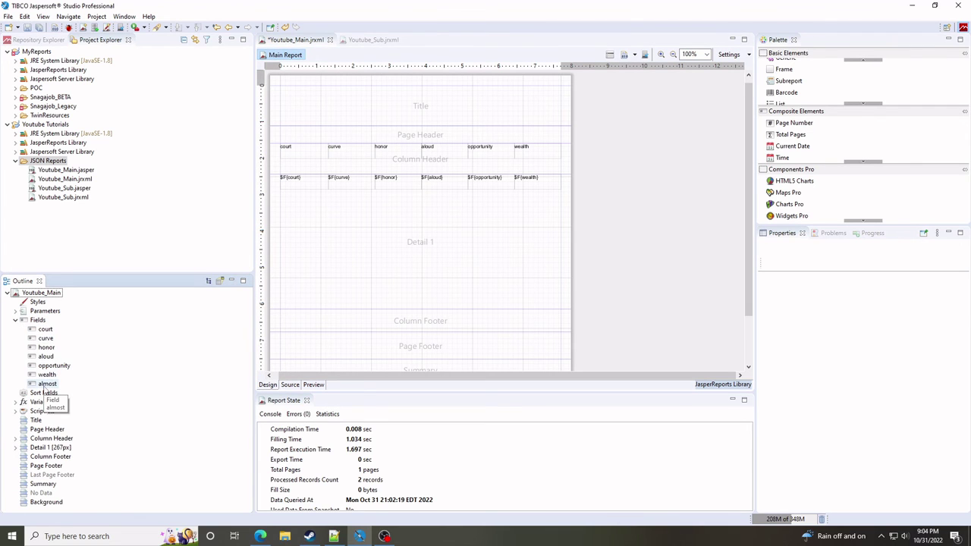
drag(44, 388, 301, 213)
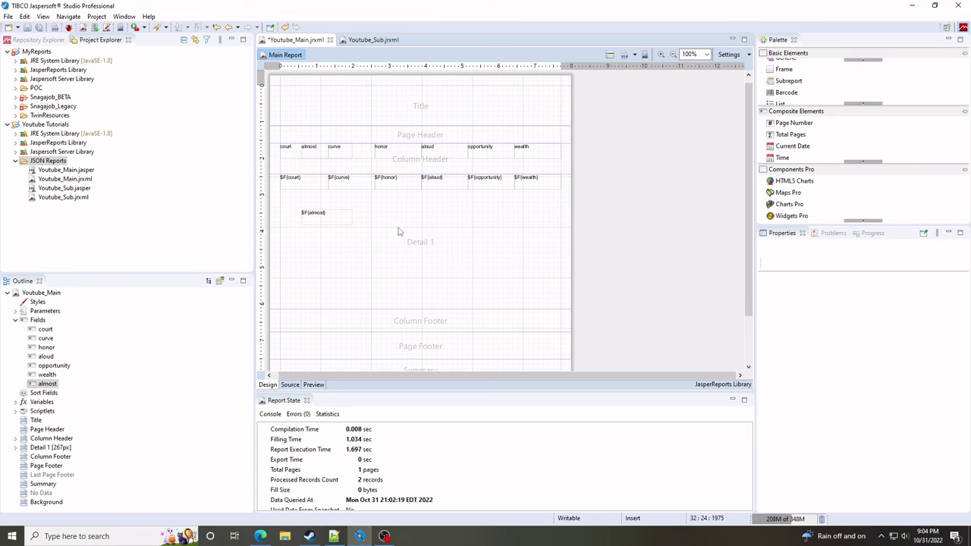
click(310, 385)
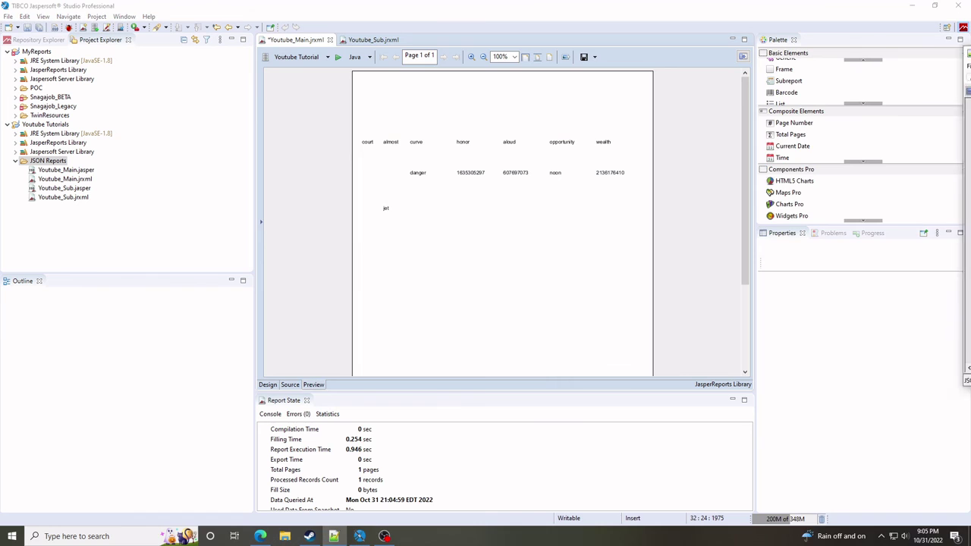
click(334, 536)
double_click(501, 26)
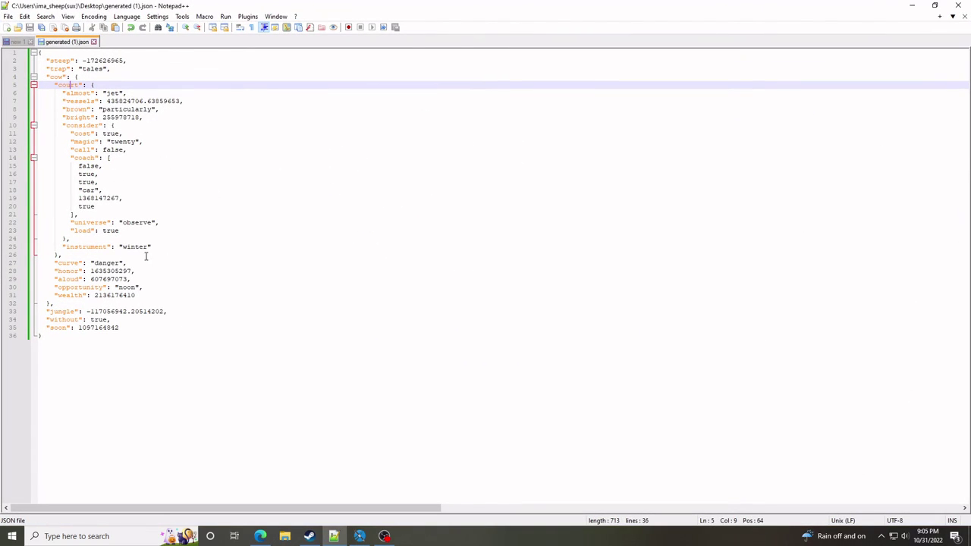
Review the court, consider, cost and coach keys in generated (1).json, then return to Jaspersoft Studio
click(79, 134)
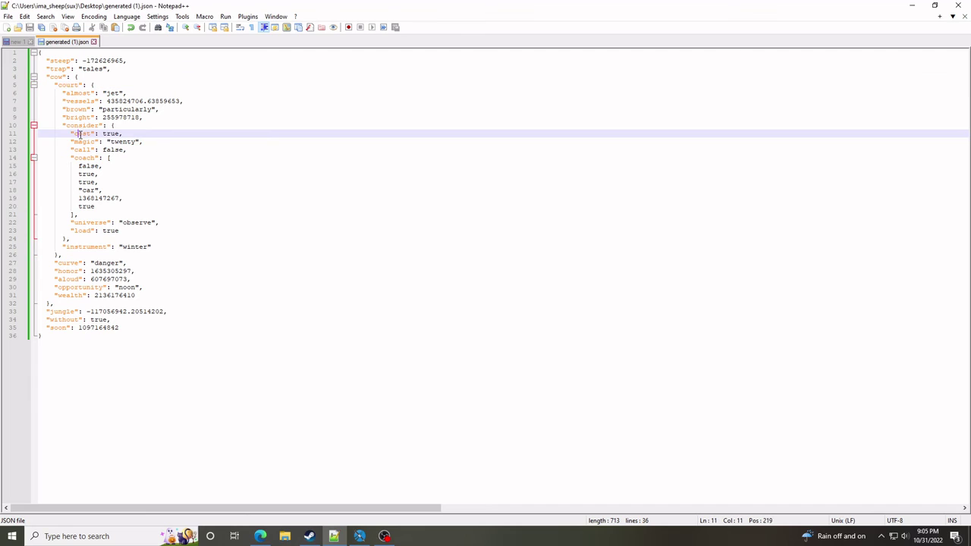
click(88, 158)
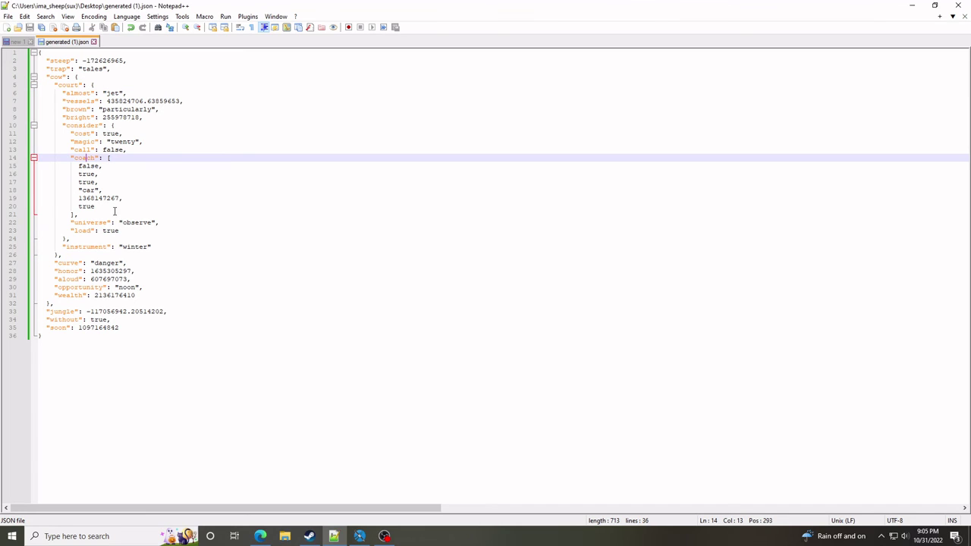
click(63, 85)
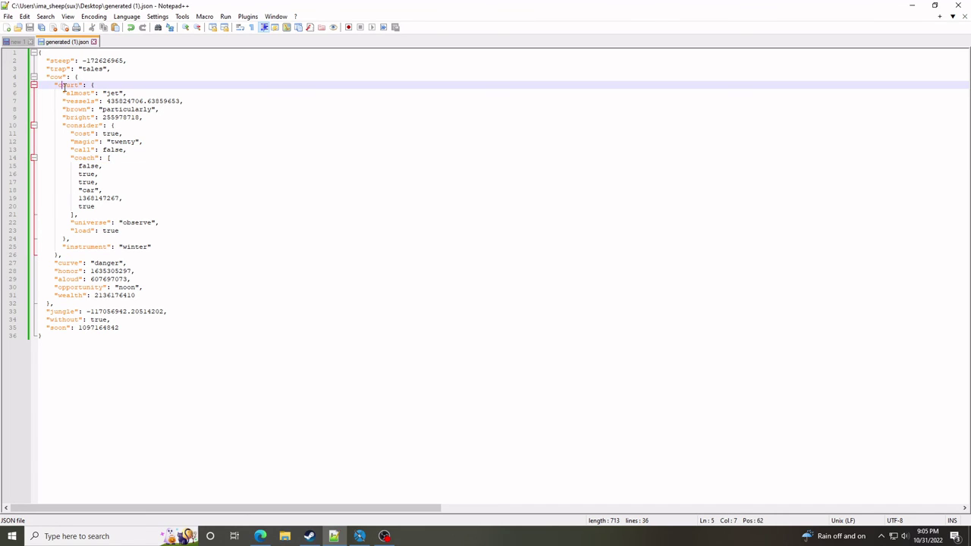
click(78, 126)
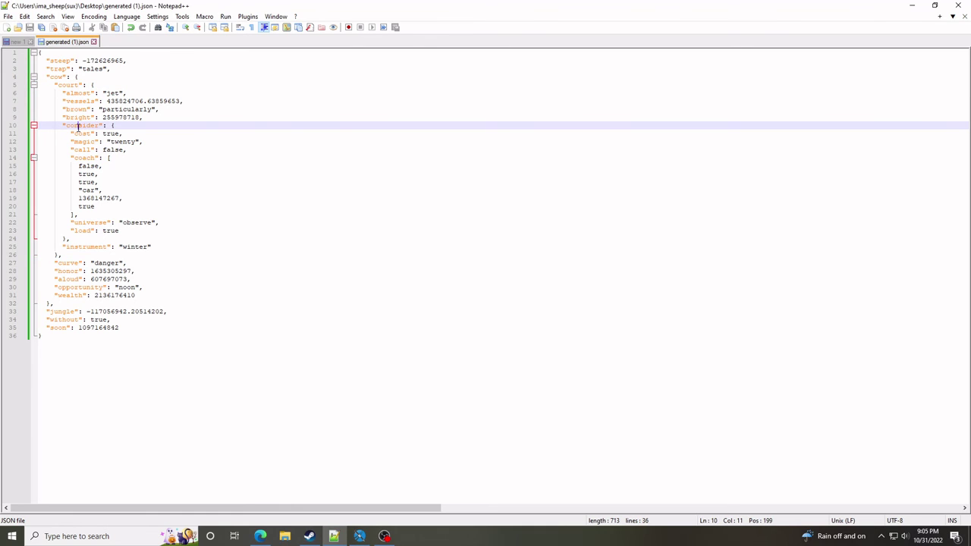
click(82, 134)
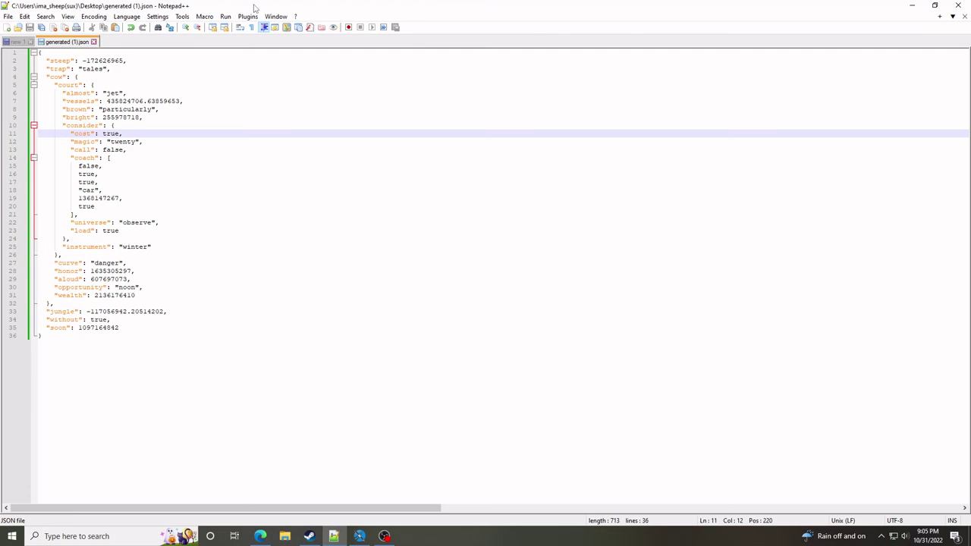
key(alt+Tab)
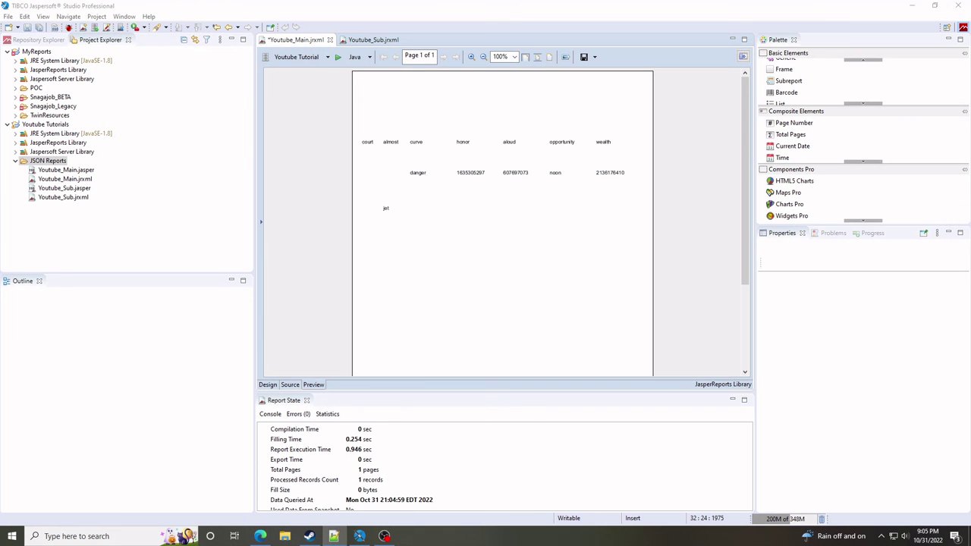
Scroll Youtube_Main's XML source to the new almost text field, then switch to Notepad++
click(289, 385)
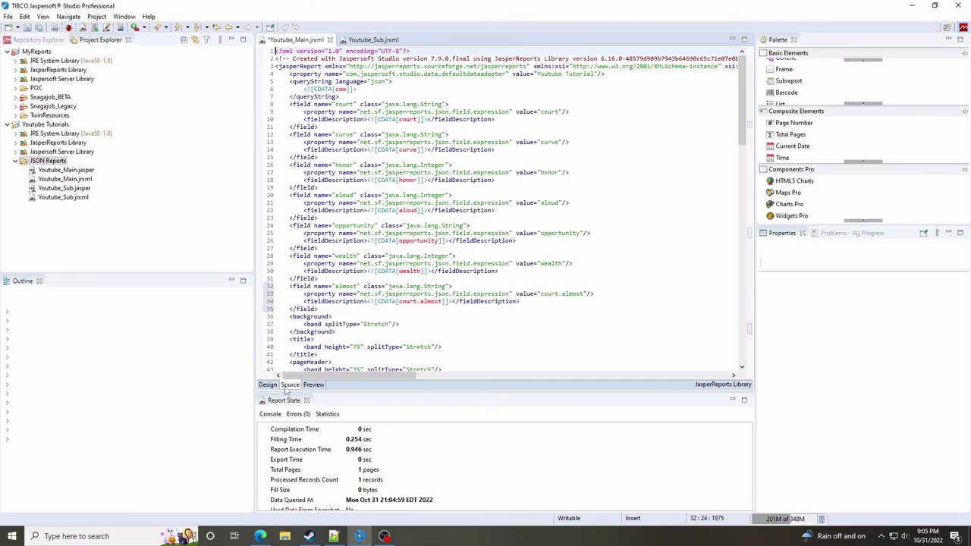
scroll(630, 256, down, 20)
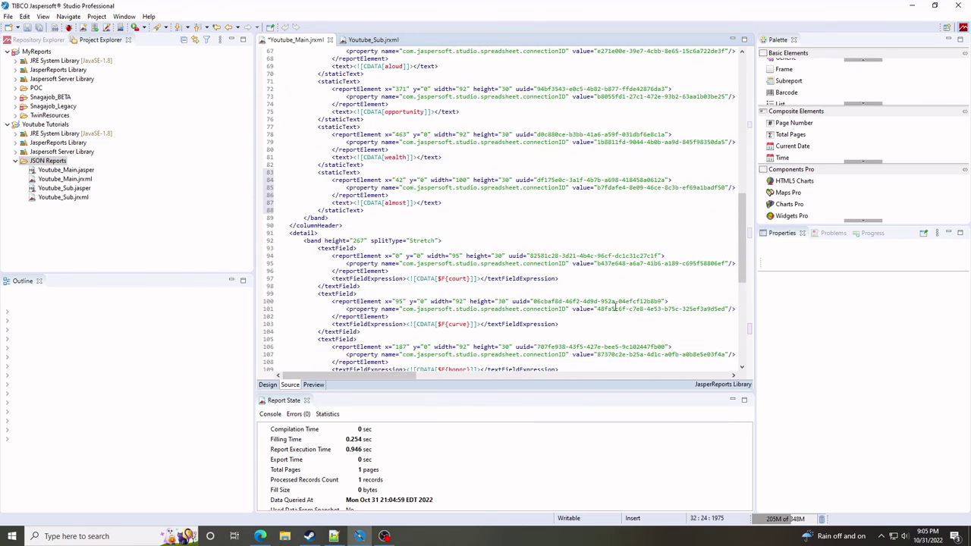
scroll(615, 306, down, 13)
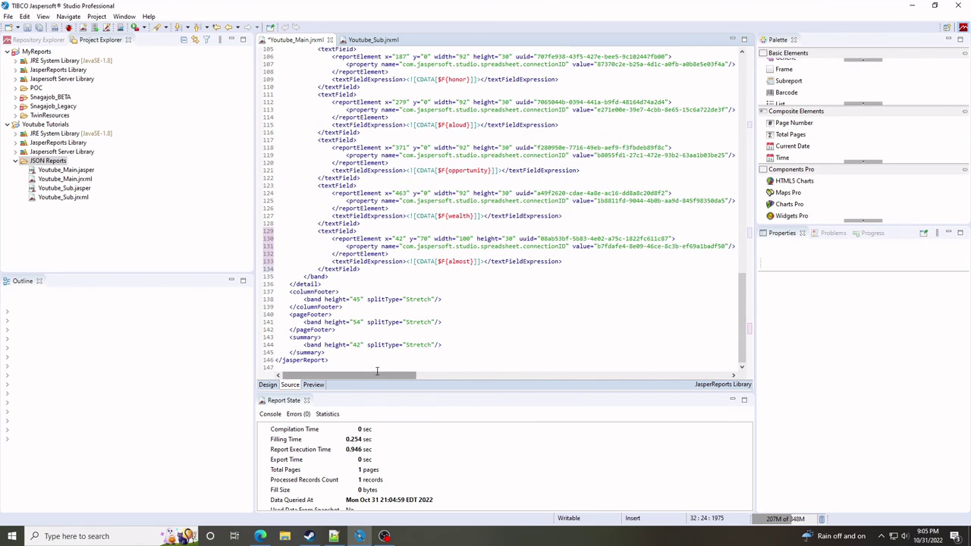
scroll(367, 378, right, 5)
scroll(366, 379, left, 5)
scroll(639, 336, up, 3)
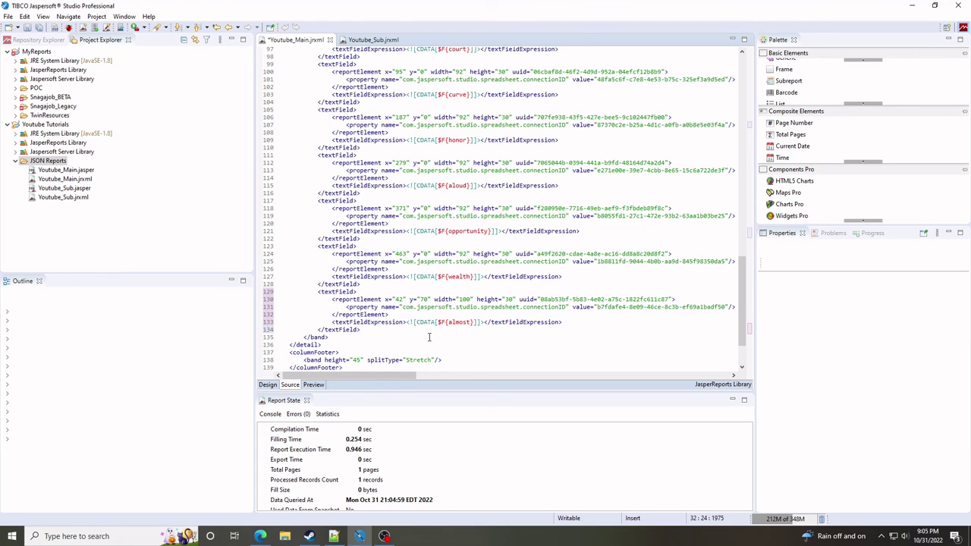
scroll(796, 80, up, 2)
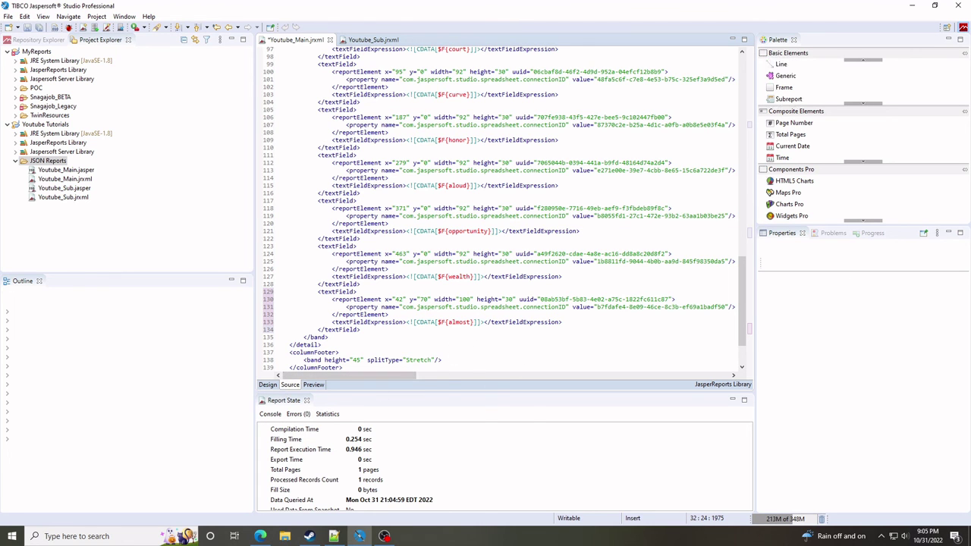
key(alt+Tab)
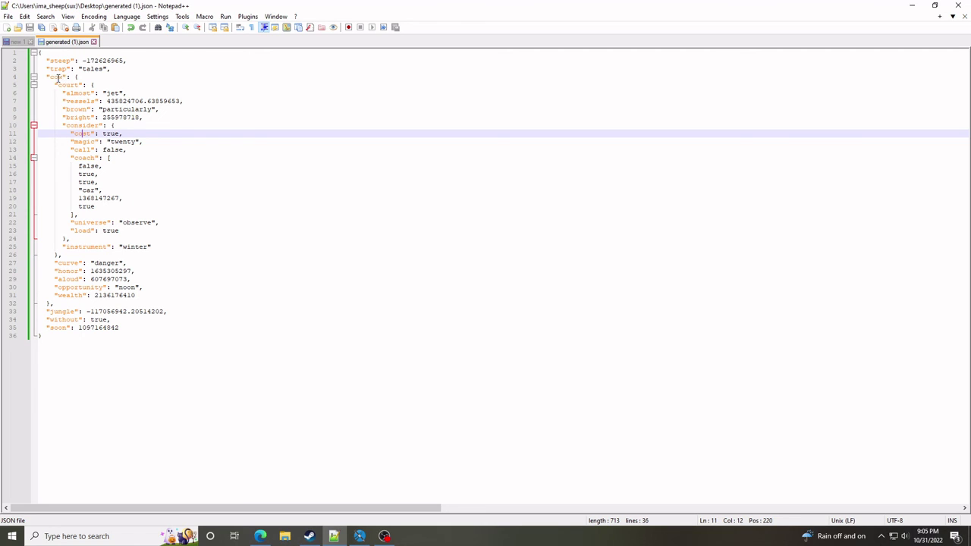
Highlight the cow key and a top-level key in the JSON, then minimize Notepad++
drag(50, 77, 62, 77)
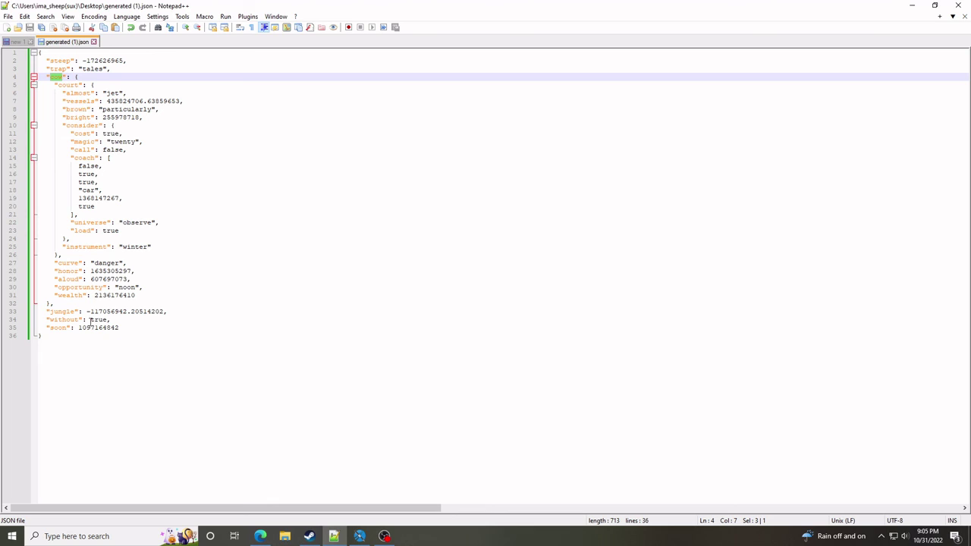
drag(50, 312, 84, 320)
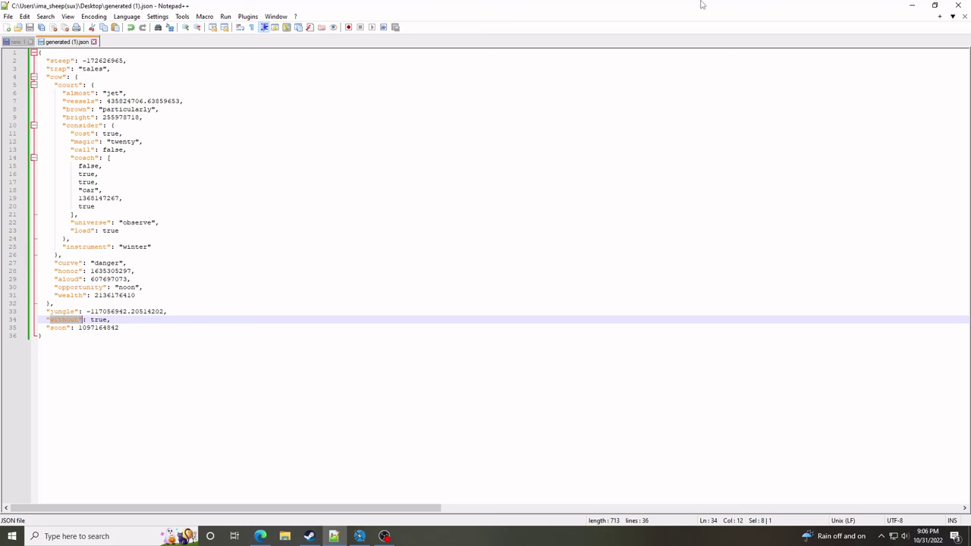
double_click(675, 11)
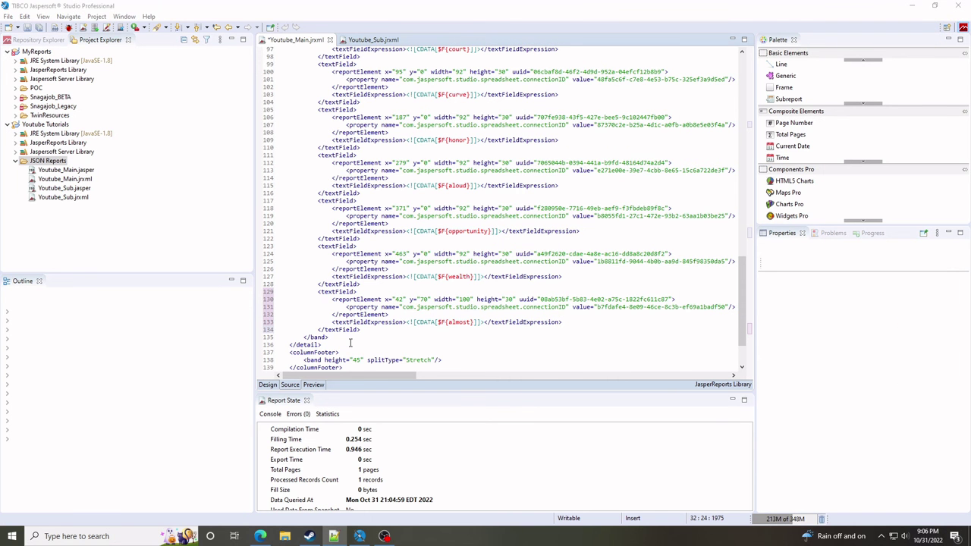